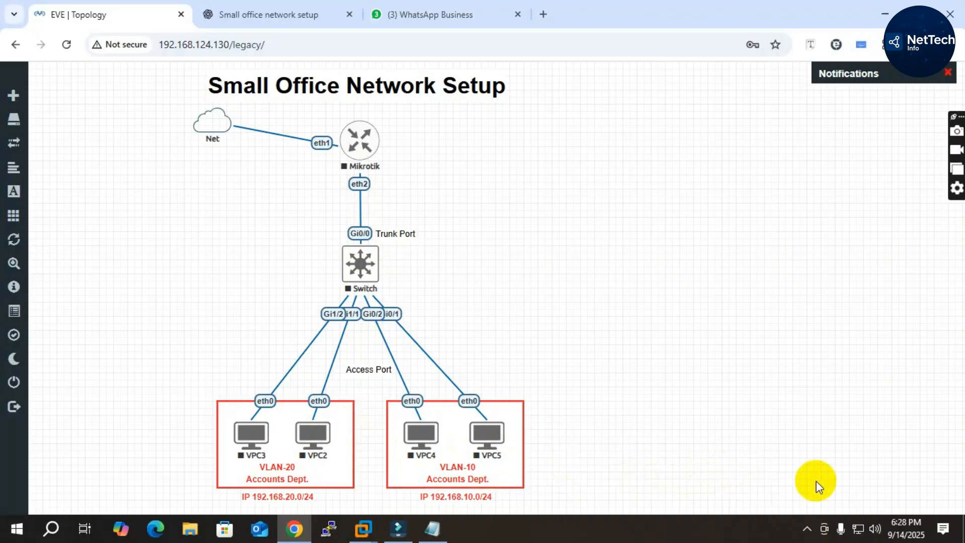
Review the lab step list in the open Notepad file, highlighting the WAN Setup entry
left_click(433, 529)
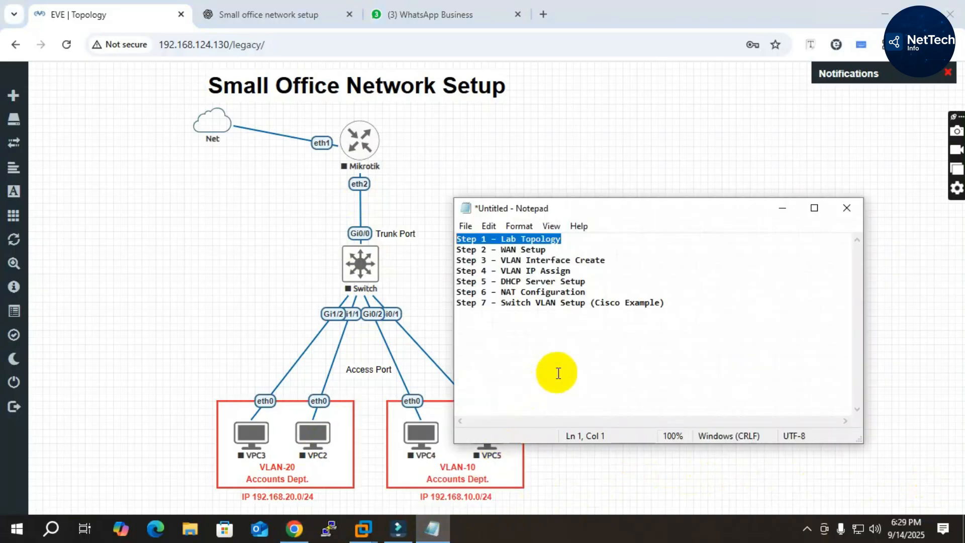
left_click(684, 304)
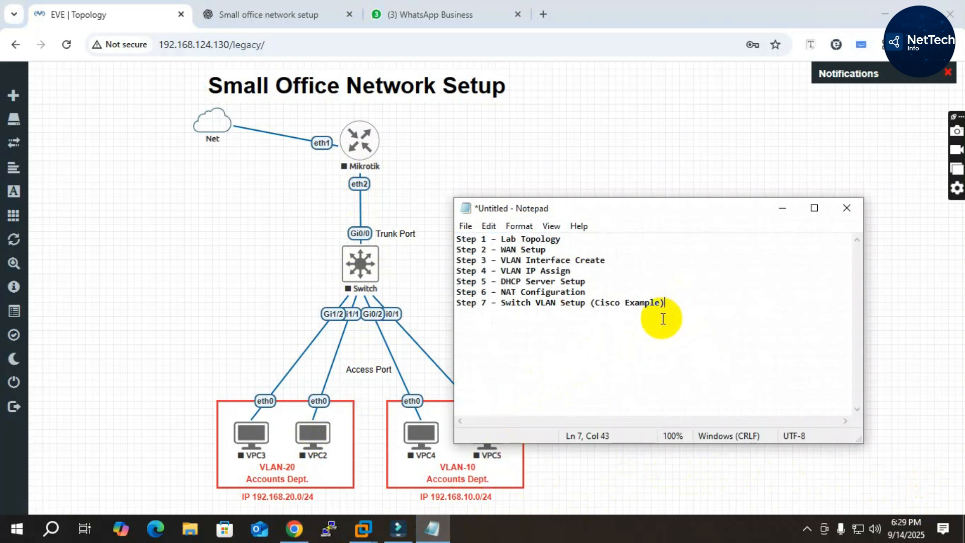
left_click_drag(501, 249, 560, 251)
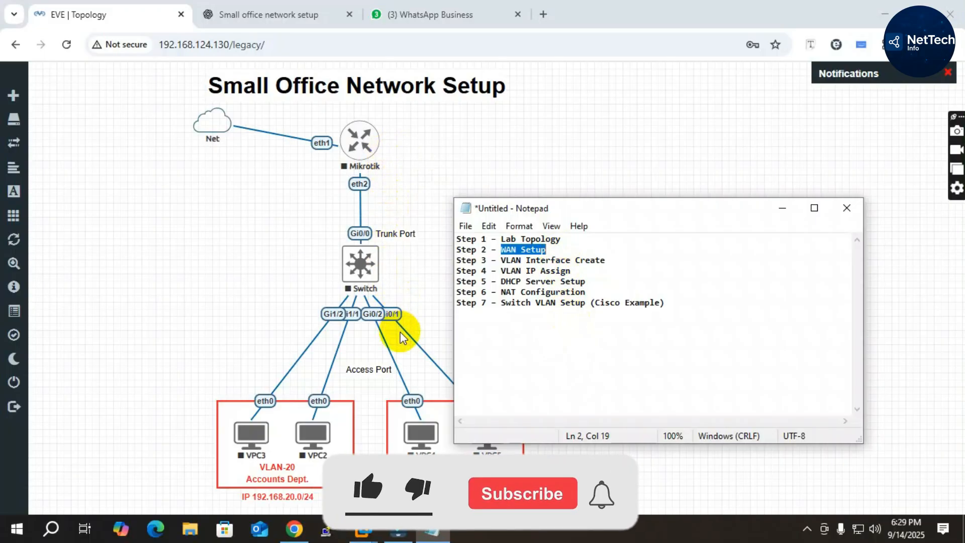
Switch back to the EVE topology and start the Mikrotik router and the Switch node
right_click(369, 150)
left_click(382, 171)
right_click(373, 261)
left_click(408, 287)
Start all nodes of the lab at once so the four VPCs run too
right_click(321, 429)
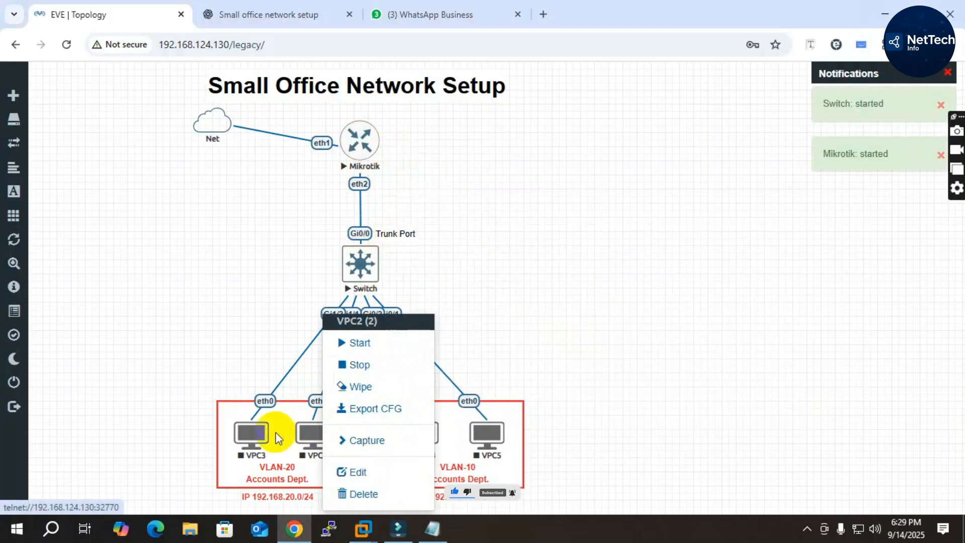
mouse_move(11, 319)
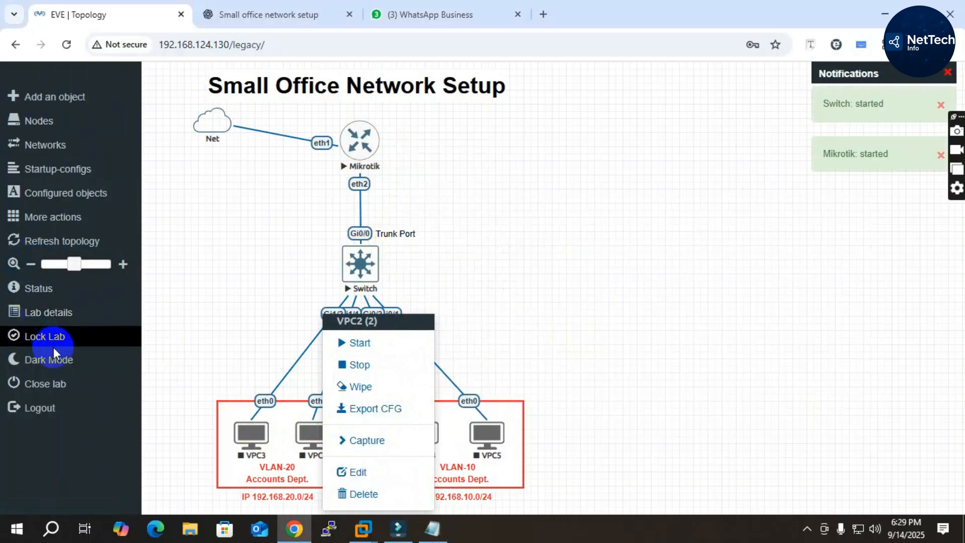
left_click(63, 217)
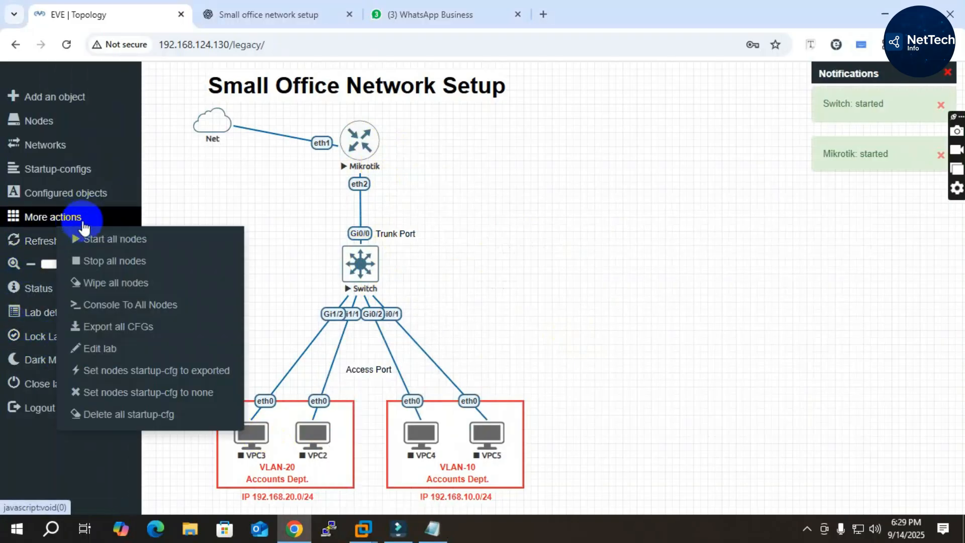
left_click(129, 249)
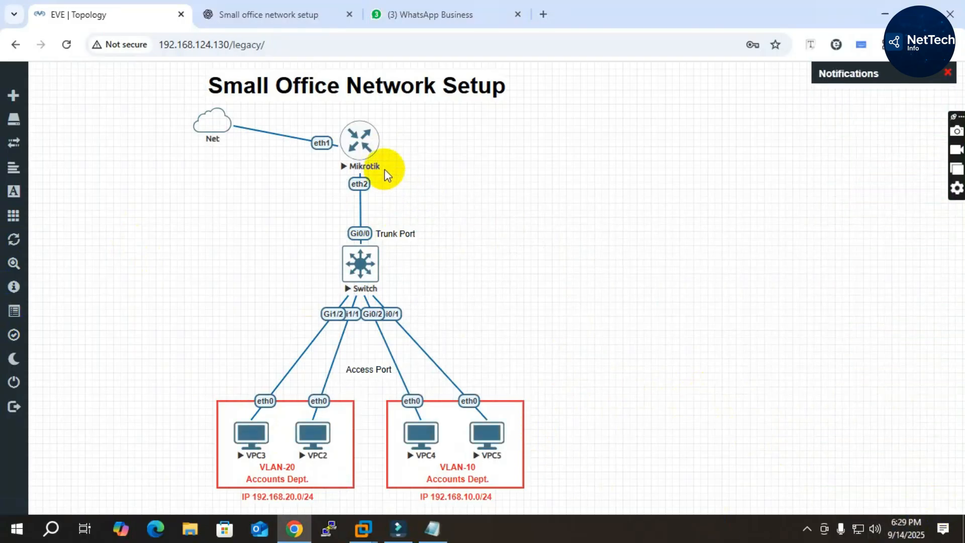
Search Windows for the WinBox program and launch winbox64.exe
left_click(354, 153)
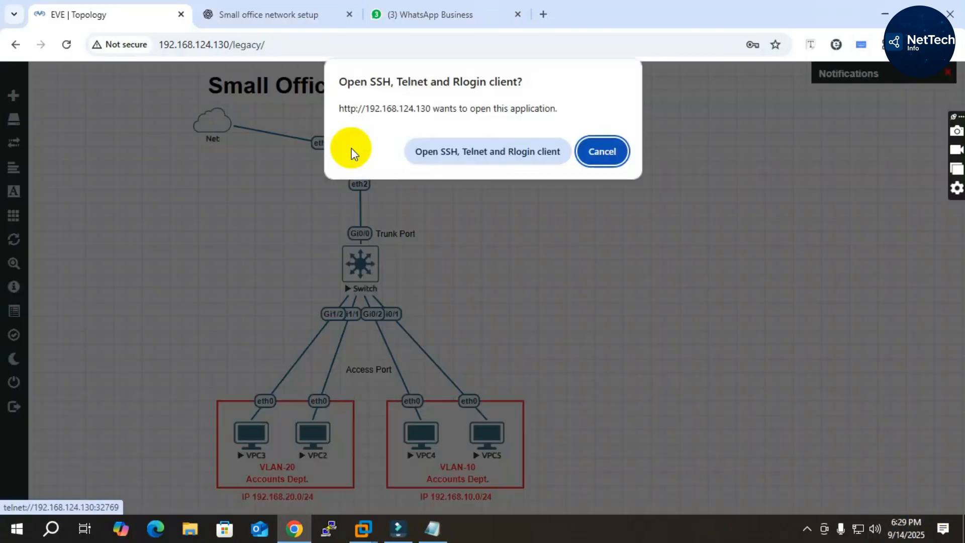
left_click(596, 152)
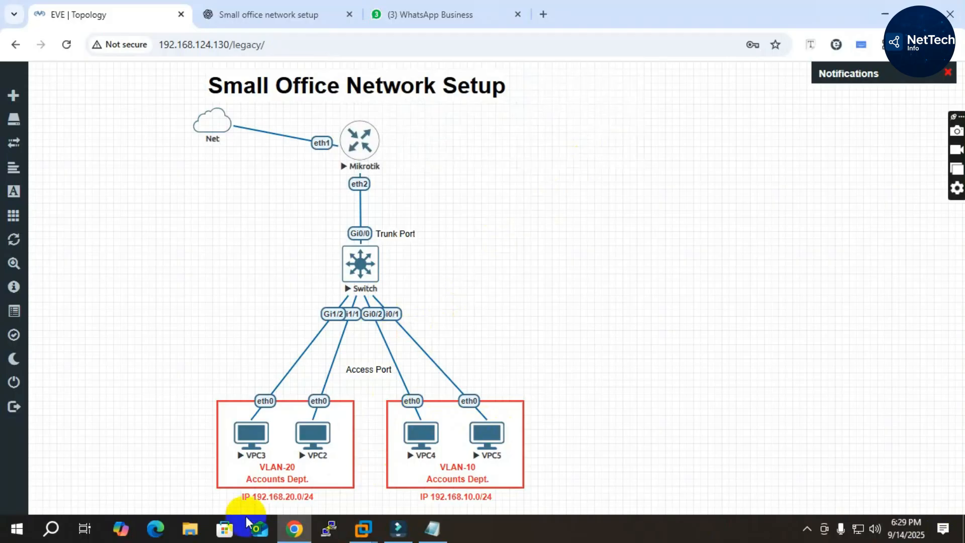
left_click(17, 528)
type("w")
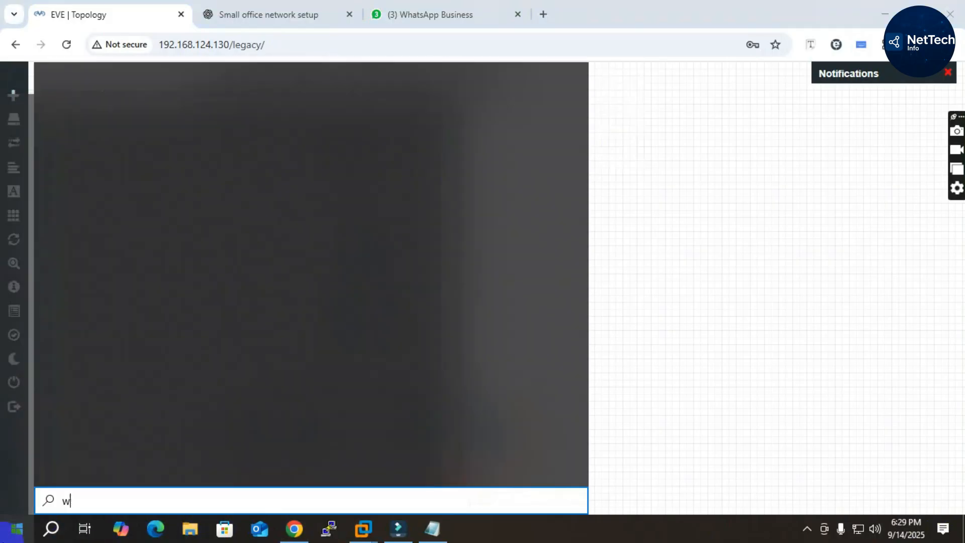
type("in")
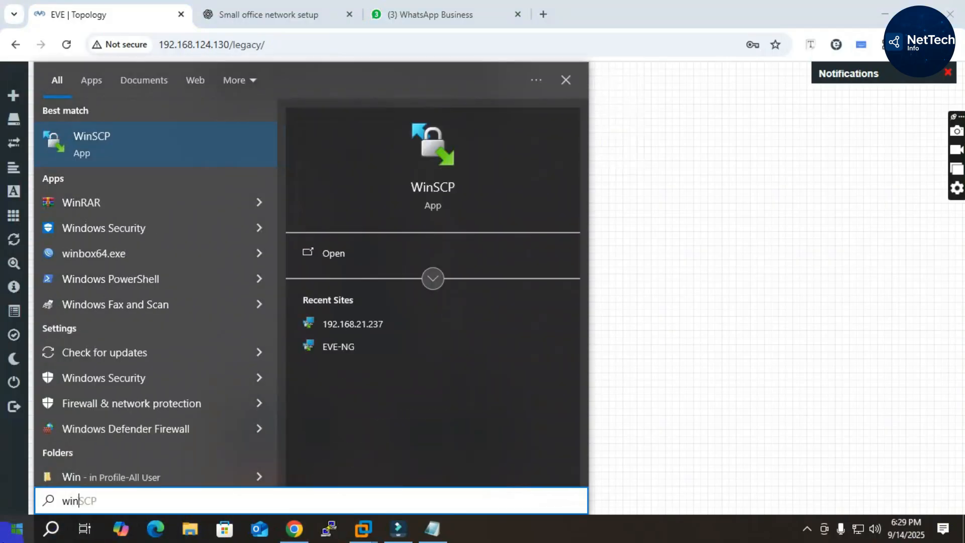
left_click(102, 252)
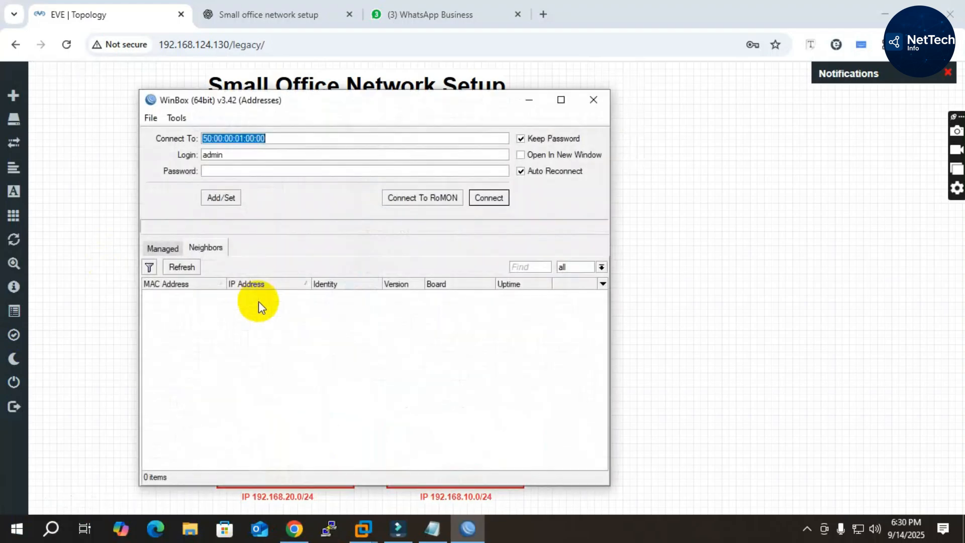
Refresh the neighbor list and connect to the MikroTik router as admin with a blank password, skipping the password change
left_click(178, 267)
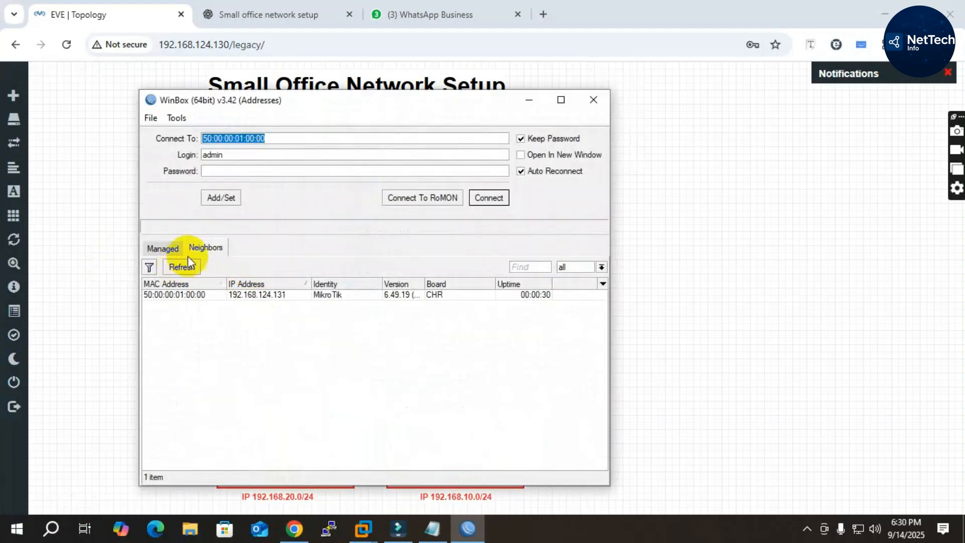
left_click(190, 267)
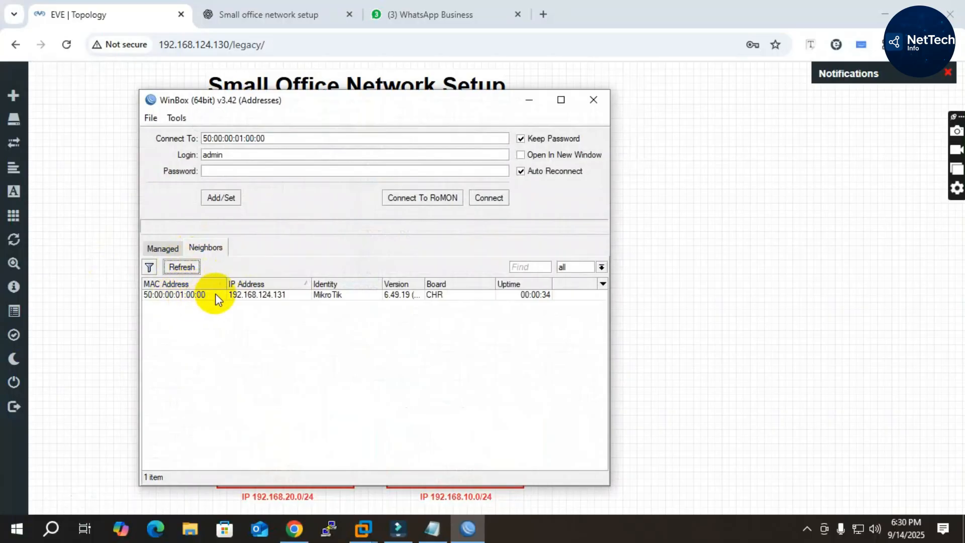
left_click(188, 296)
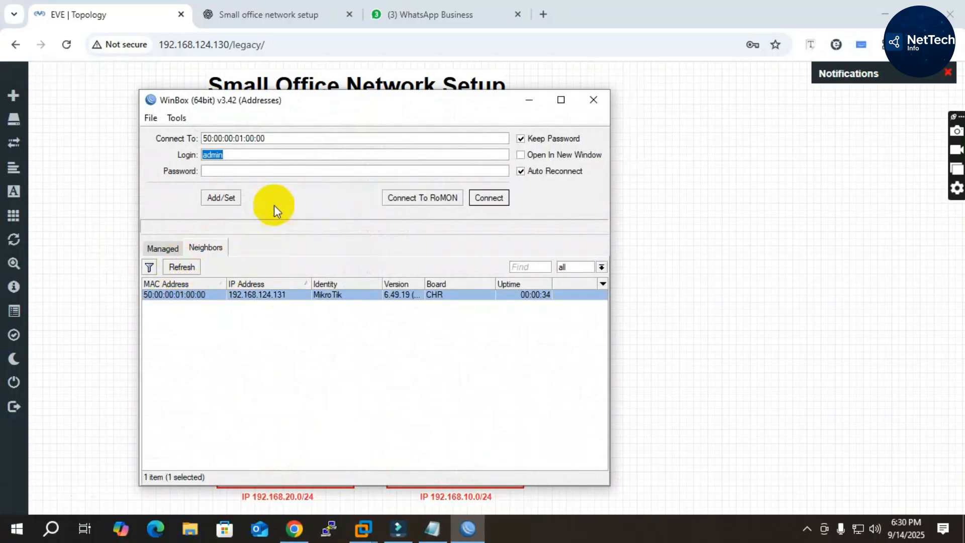
left_click(261, 173)
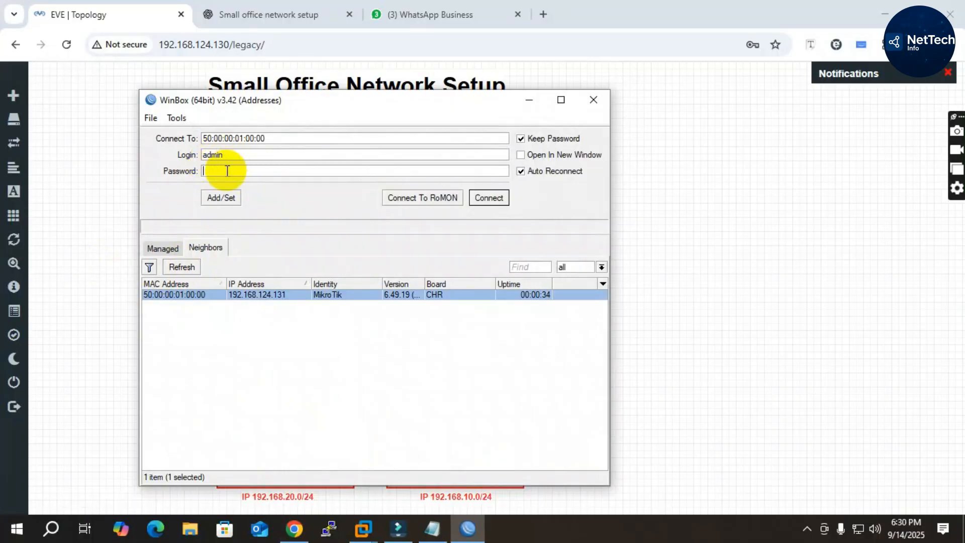
left_click(487, 199)
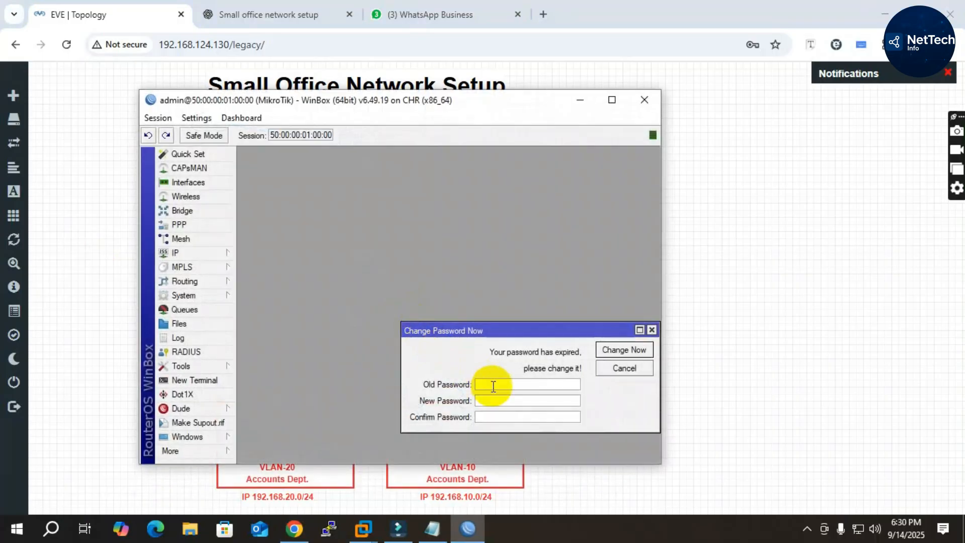
left_click(640, 369)
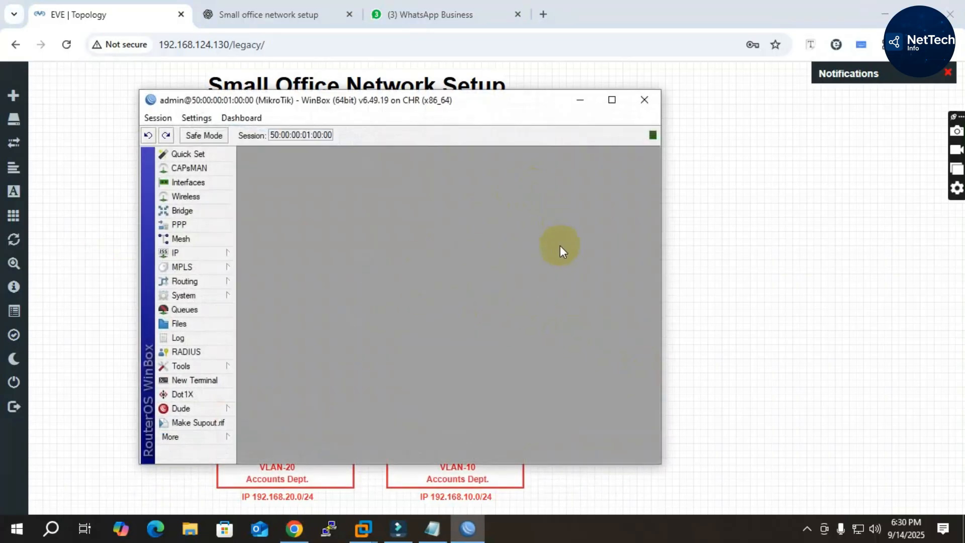
Rename the router's ether1 interface as ether1-wan
left_click_drag(373, 104, 703, 104)
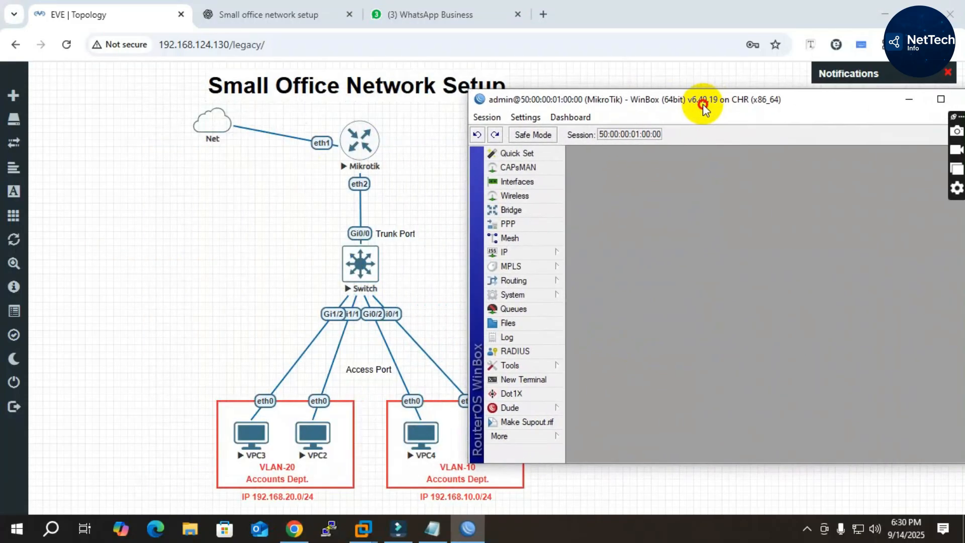
left_click(518, 184)
left_click(617, 271)
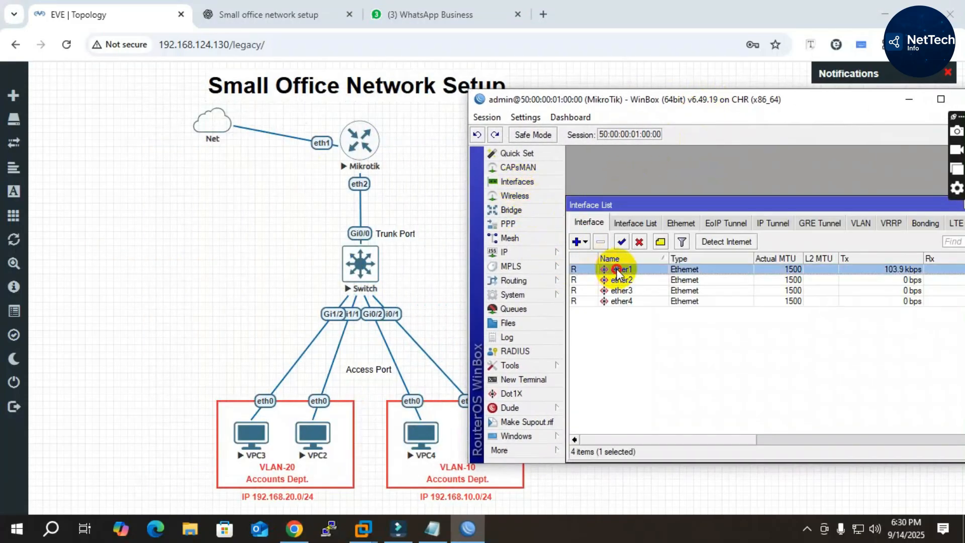
double_click(618, 270)
left_click(788, 192)
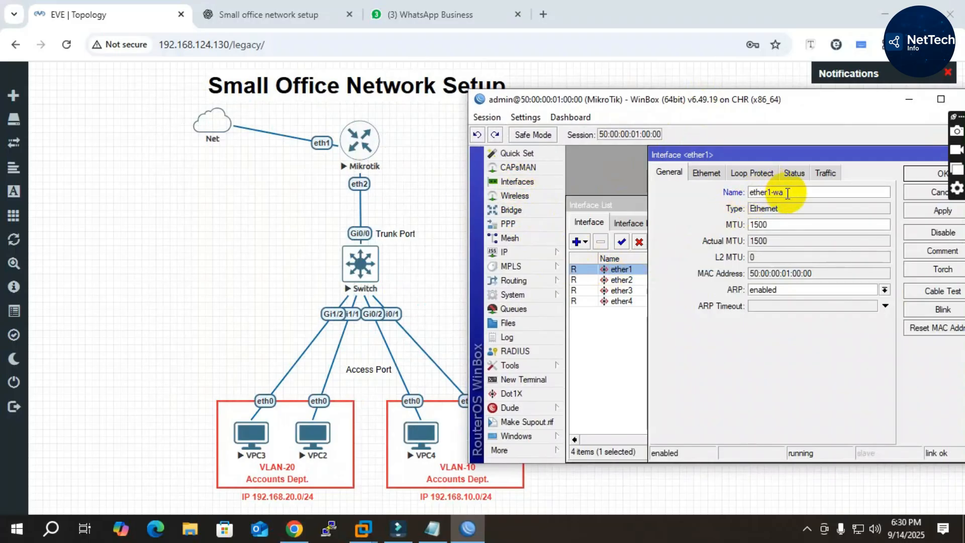
left_click(923, 177)
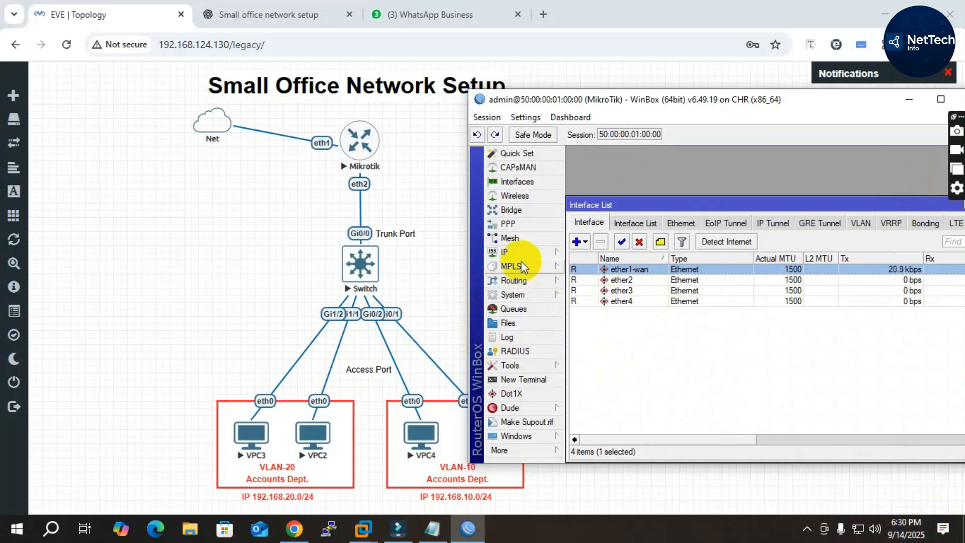
Inspect the IP address assigned to the ether1-wan interface in the router's address list
left_click(507, 251)
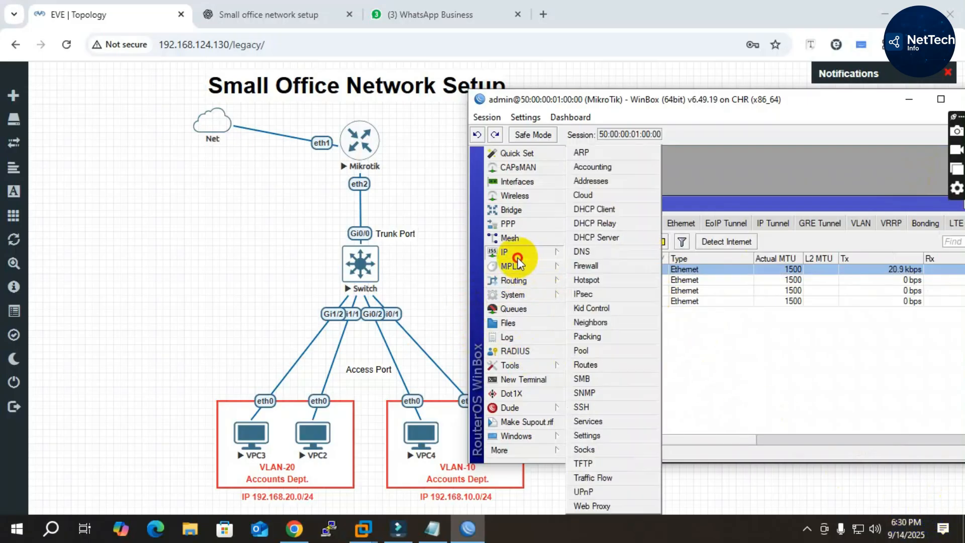
left_click(617, 182)
left_click(827, 248)
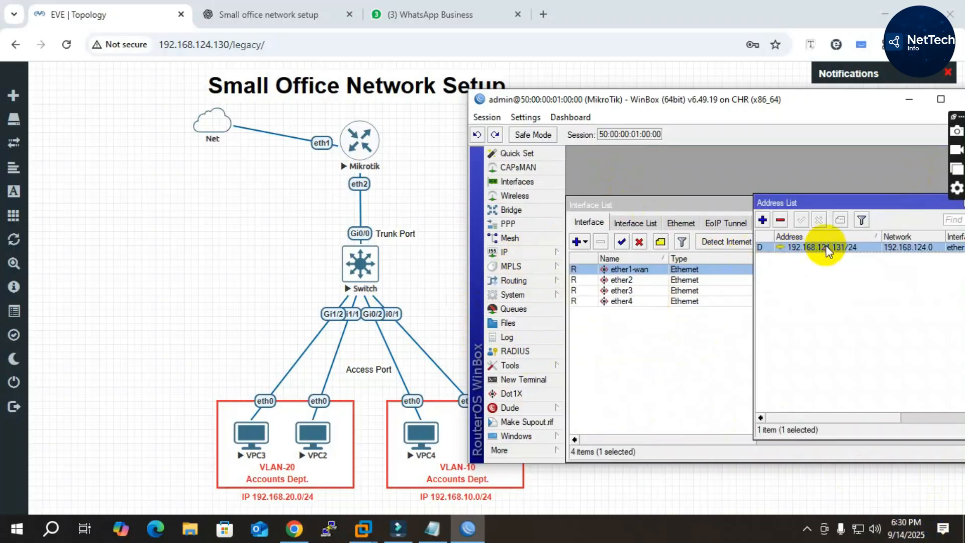
double_click(826, 248)
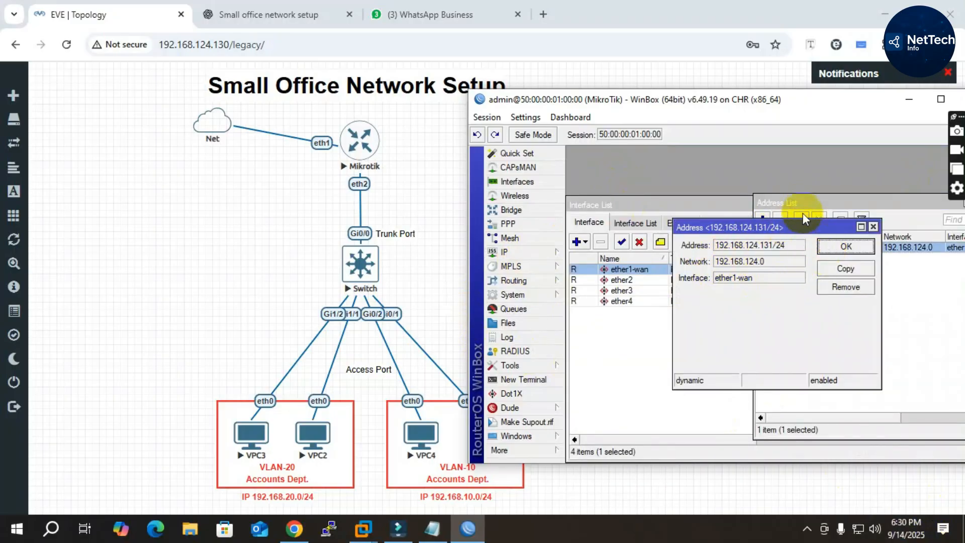
left_click(847, 246)
left_click_drag(799, 203, 598, 184)
left_click_drag(597, 101, 409, 105)
left_click_drag(437, 189, 493, 189)
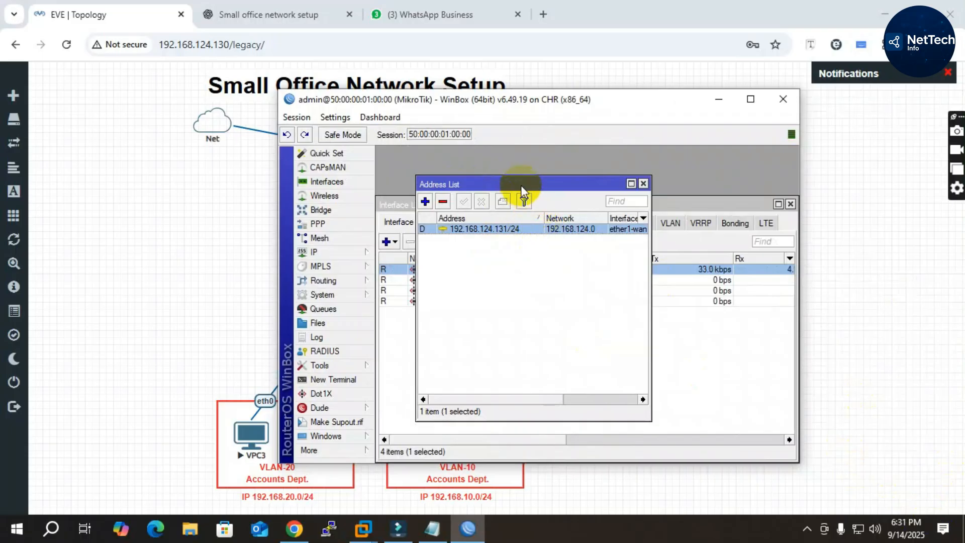
left_click_drag(520, 185, 594, 167)
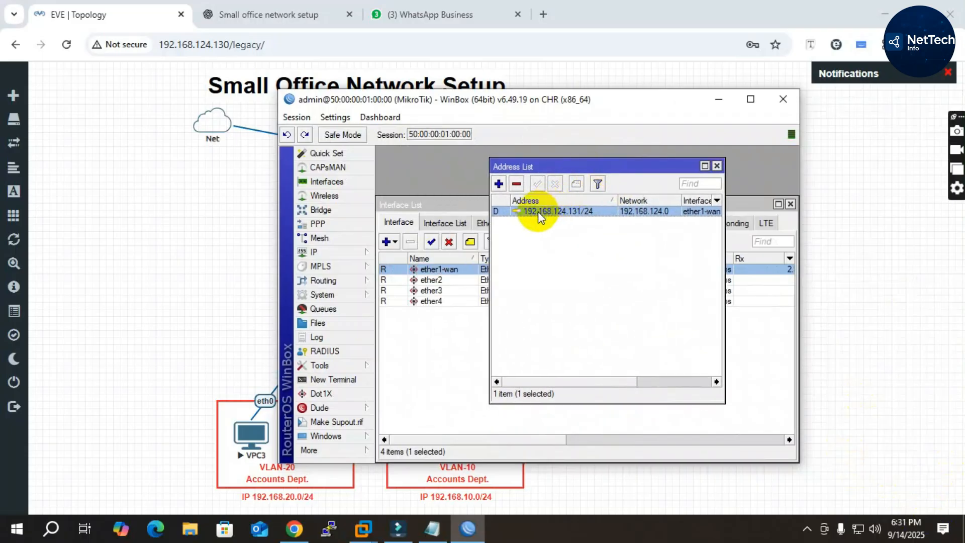
left_click(716, 166)
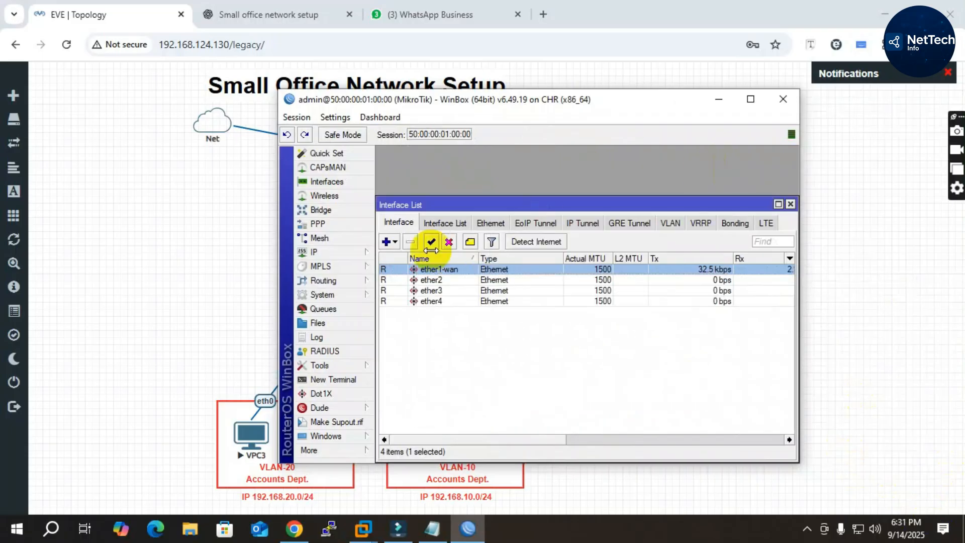
Check the DHCP client entry on ether1-wan, widening the IP address column to read it fully
left_click(326, 251)
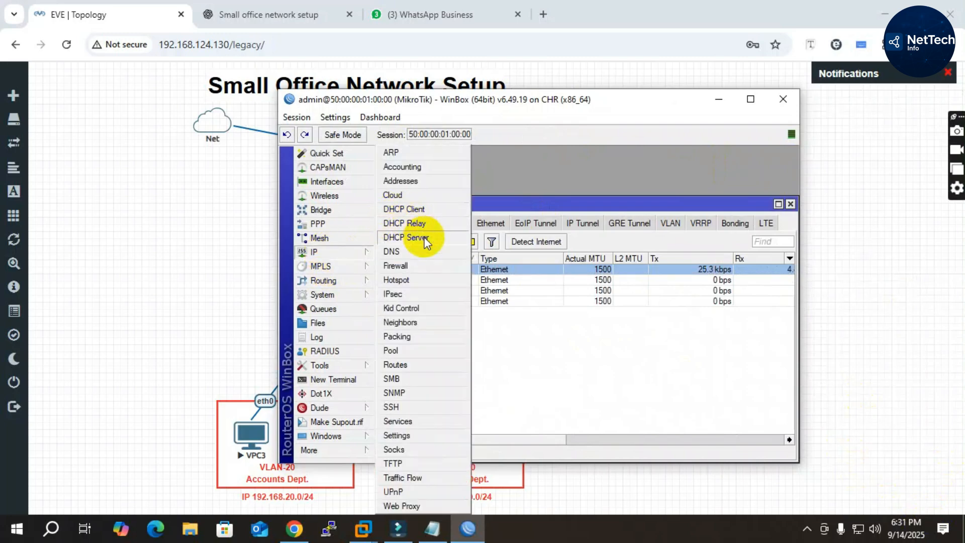
left_click(435, 208)
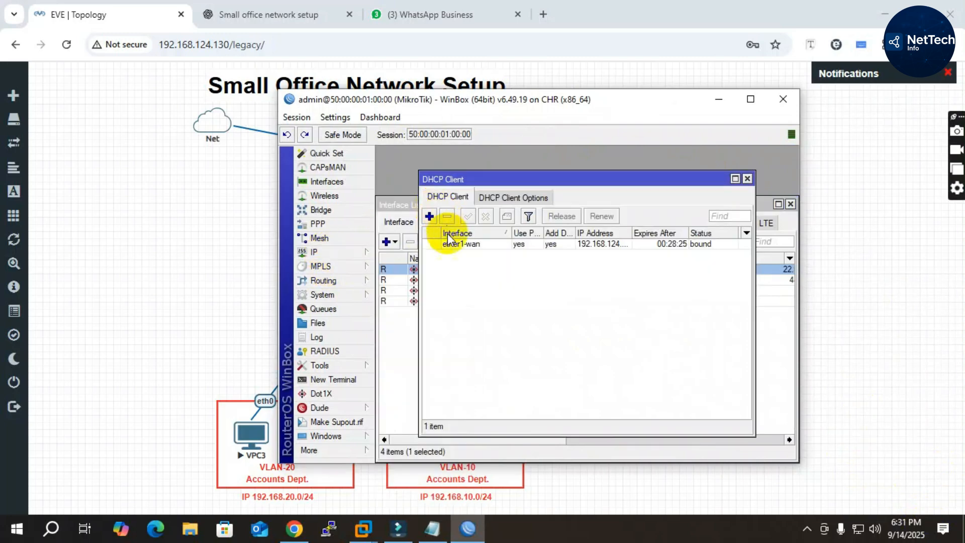
left_click(570, 246)
left_click_drag(628, 234, 670, 230)
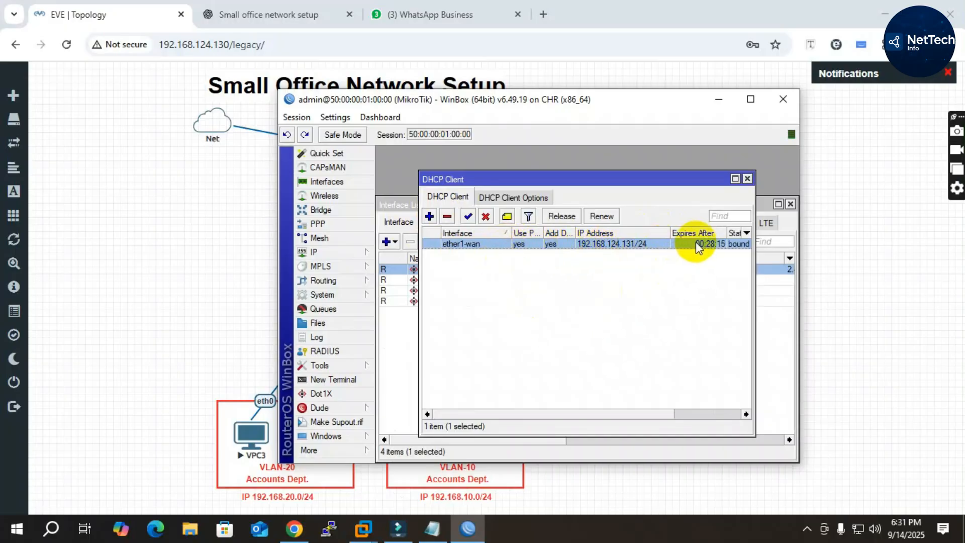
left_click(748, 179)
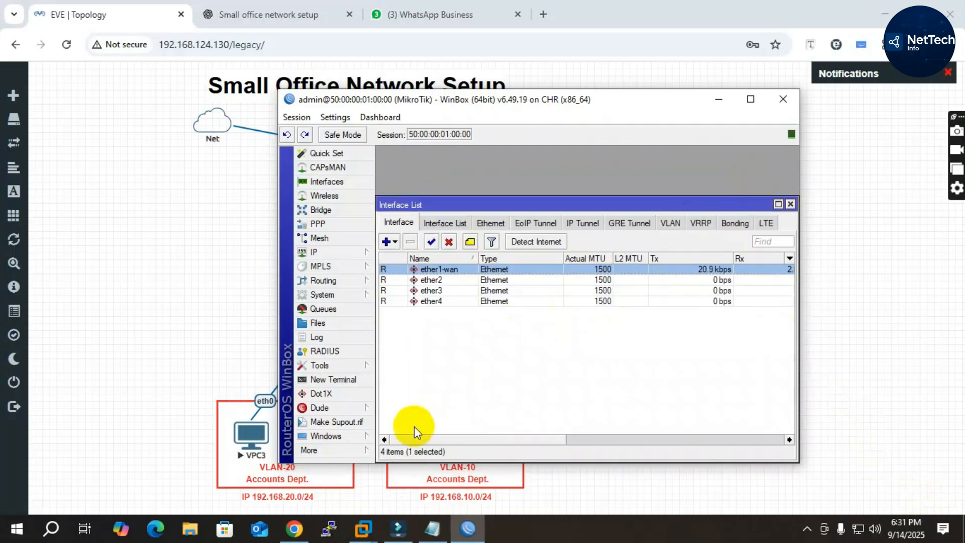
Close the interface list, open a router terminal, decline viewing the software license, and enter and repeat the new admin password
left_click(790, 204)
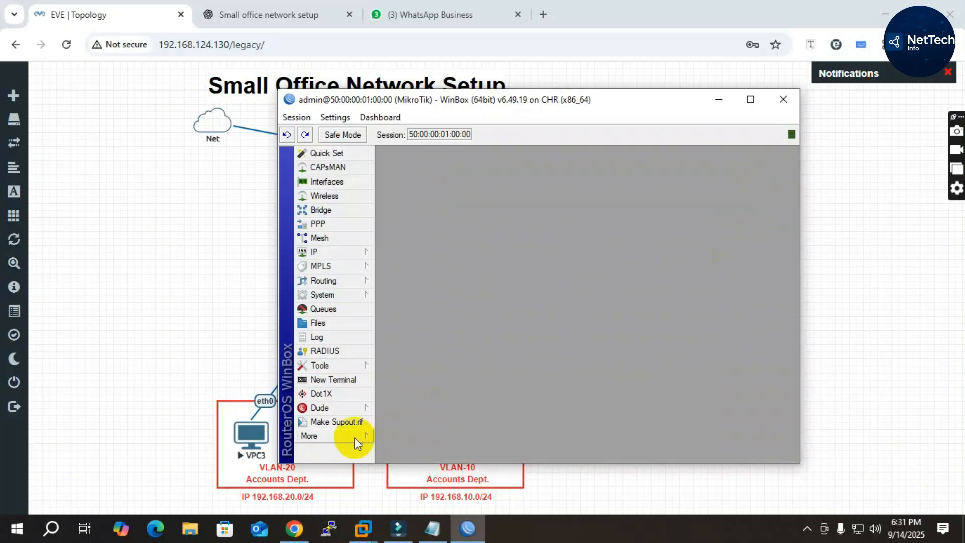
left_click(346, 381)
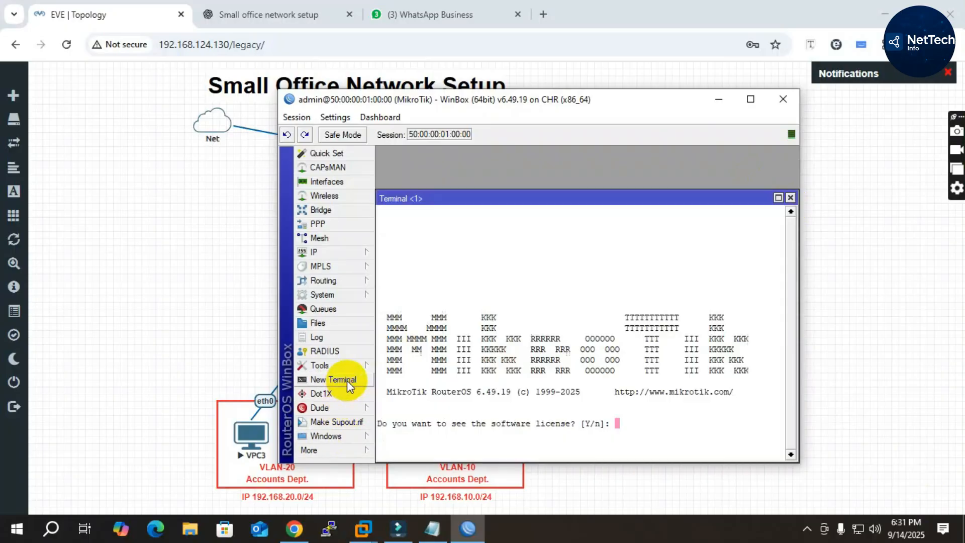
type("n")
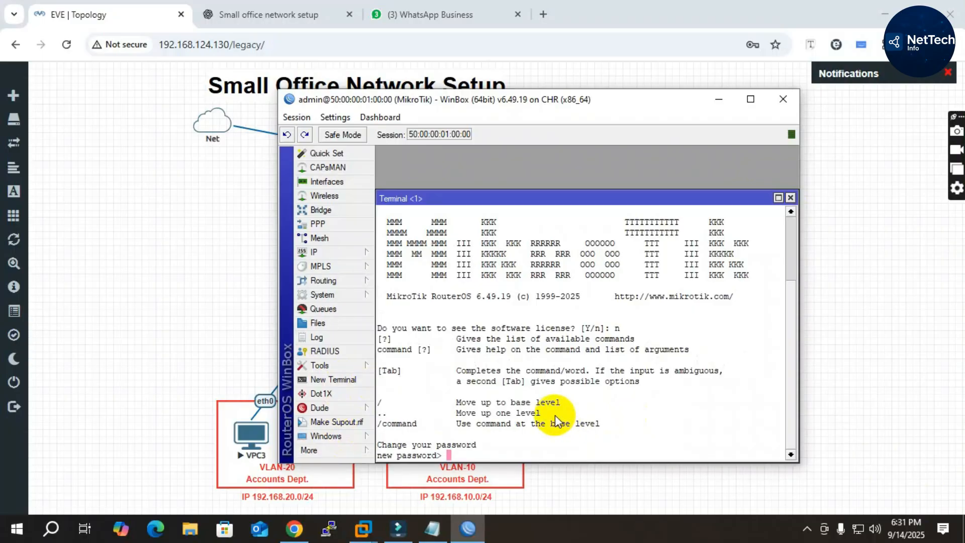
type("****")
key("Return")
type("****")
key("Return")
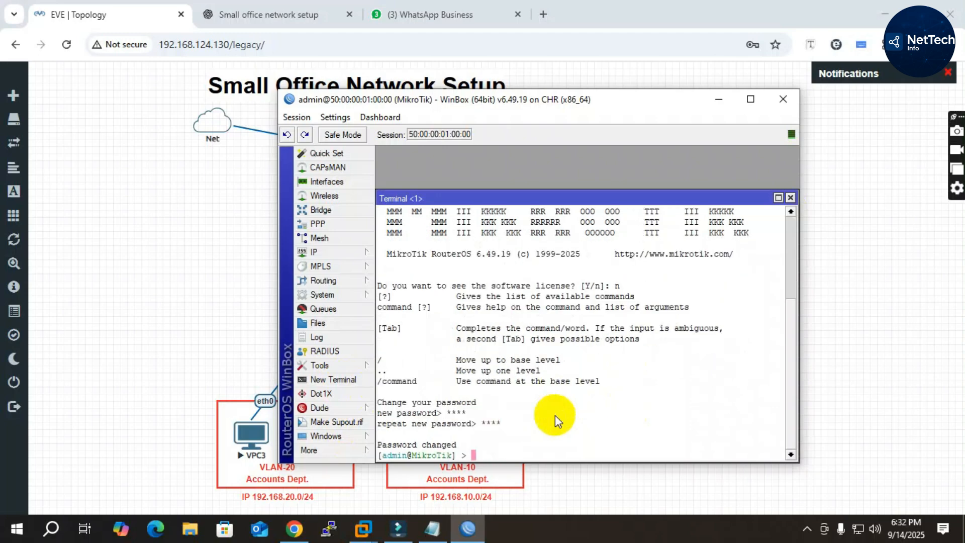
Ping 8.8.8.8 from the router terminal to test internet connectivity and examine the reply times
key("Return")
key("Return")
key("Return")
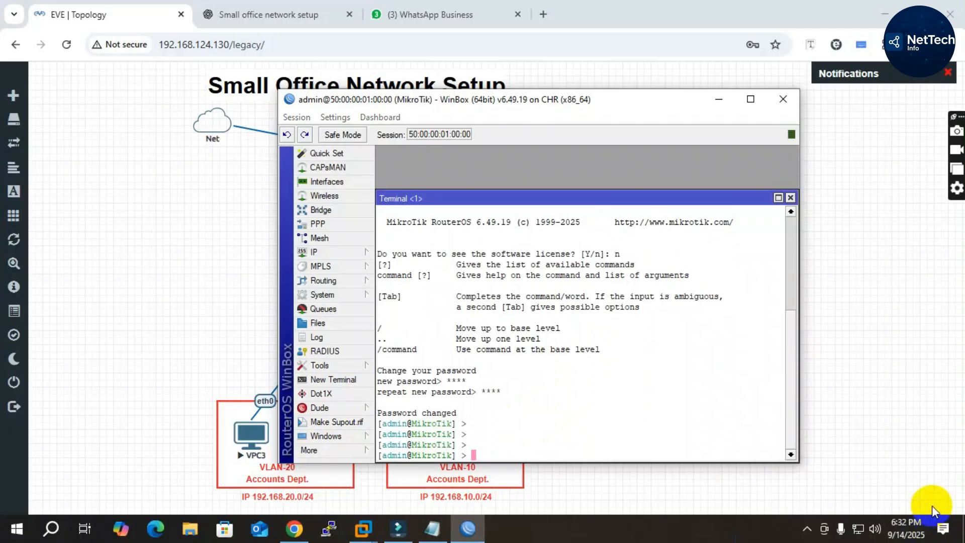
type("ping ")
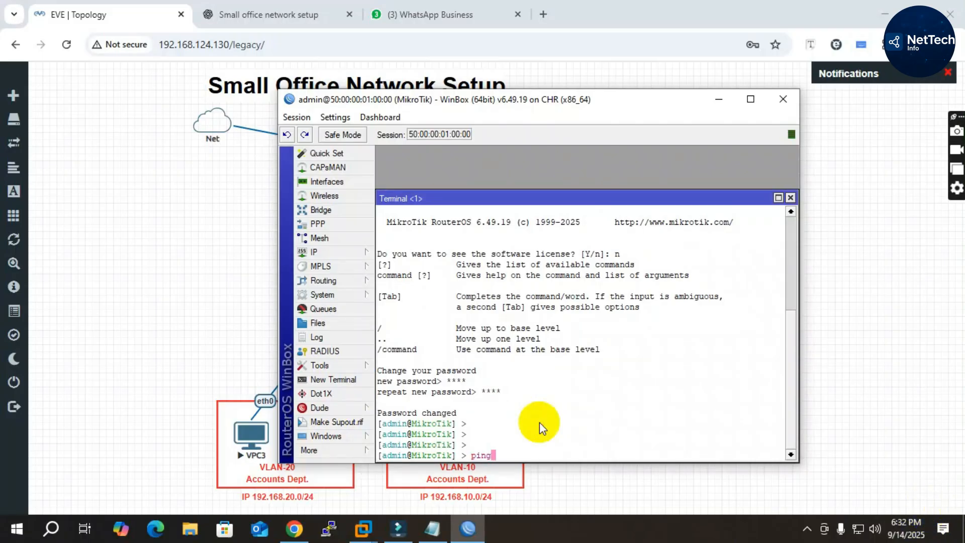
type("8.8.8.8")
key("Return")
left_click_drag(622, 448, 674, 432)
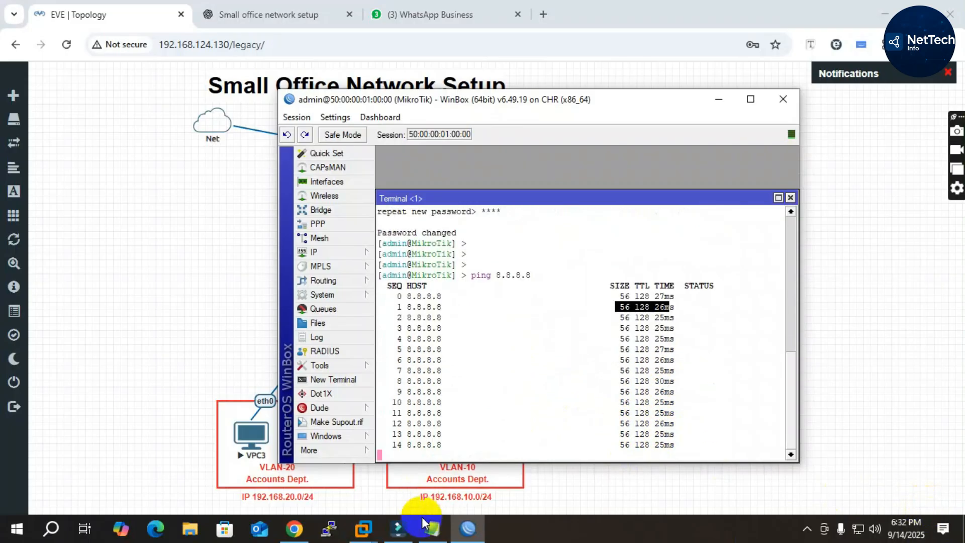
Switch to the Notepad step list and highlight the Step 3 text "VLAN Interface Create", then minimize the notes
left_click(432, 528)
left_click(550, 271)
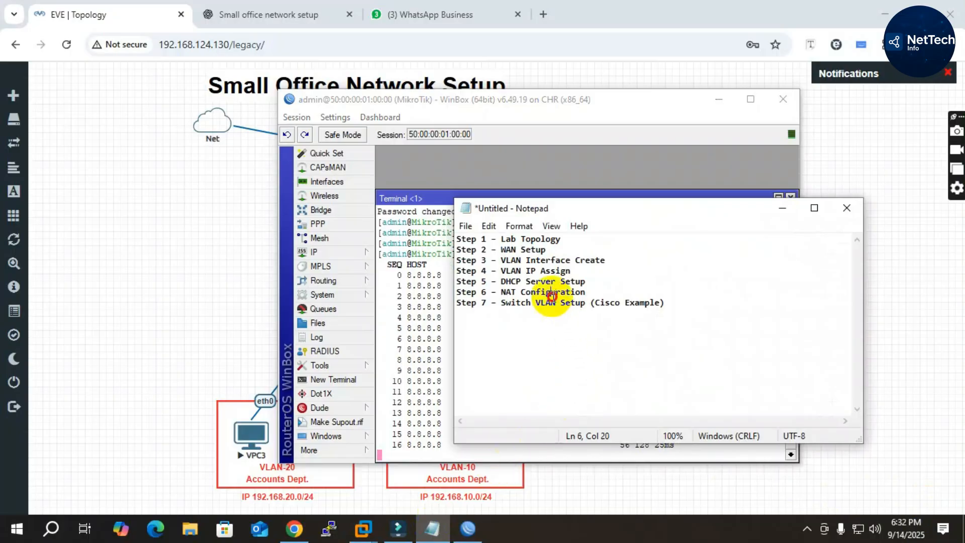
left_click(501, 259)
left_click_drag(501, 259, 612, 265)
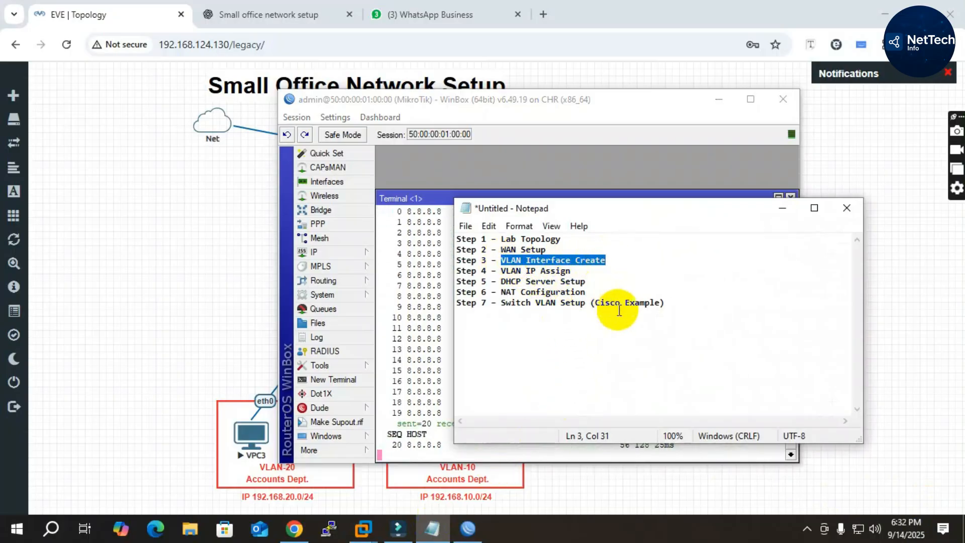
left_click(782, 208)
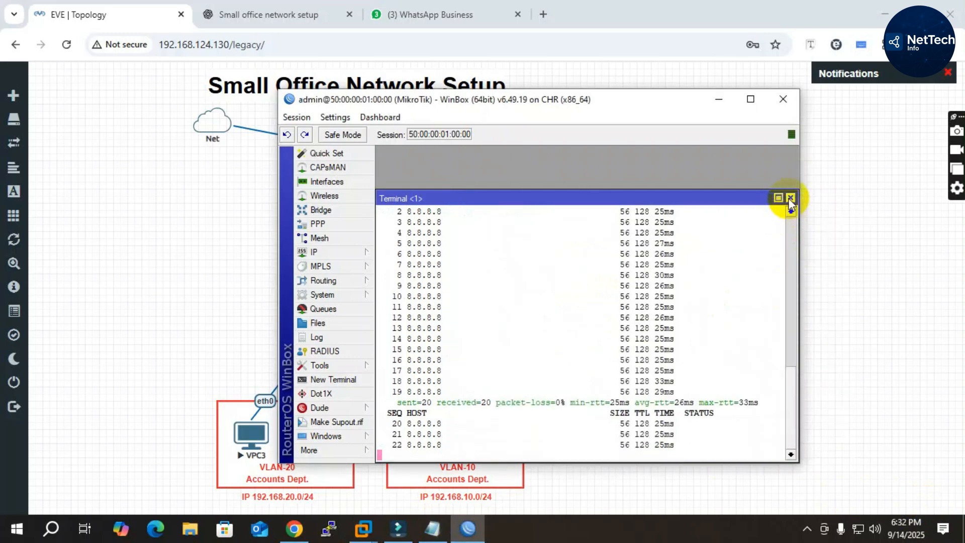
Close the terminal, open the router's interface list, and reposition the WinBox window beside the topology diagram
left_click(790, 198)
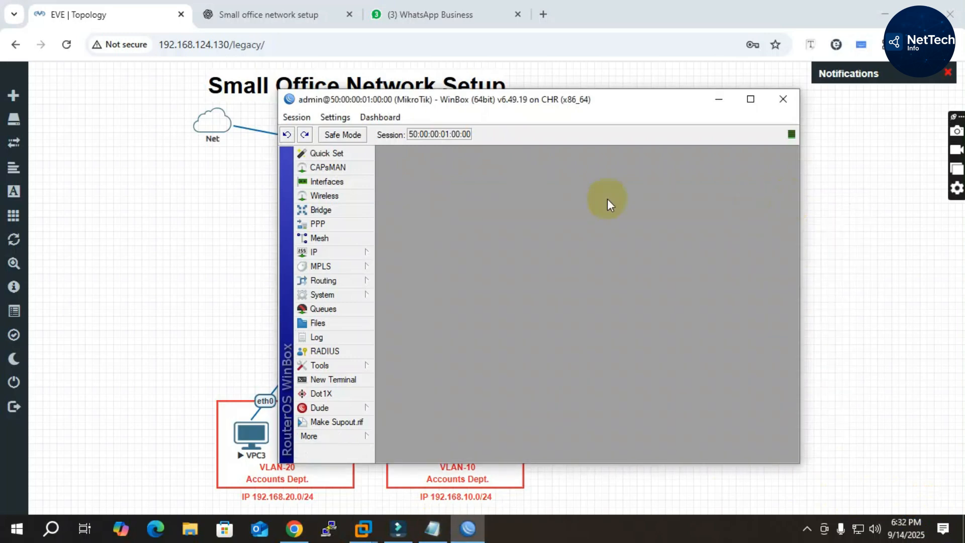
left_click(328, 182)
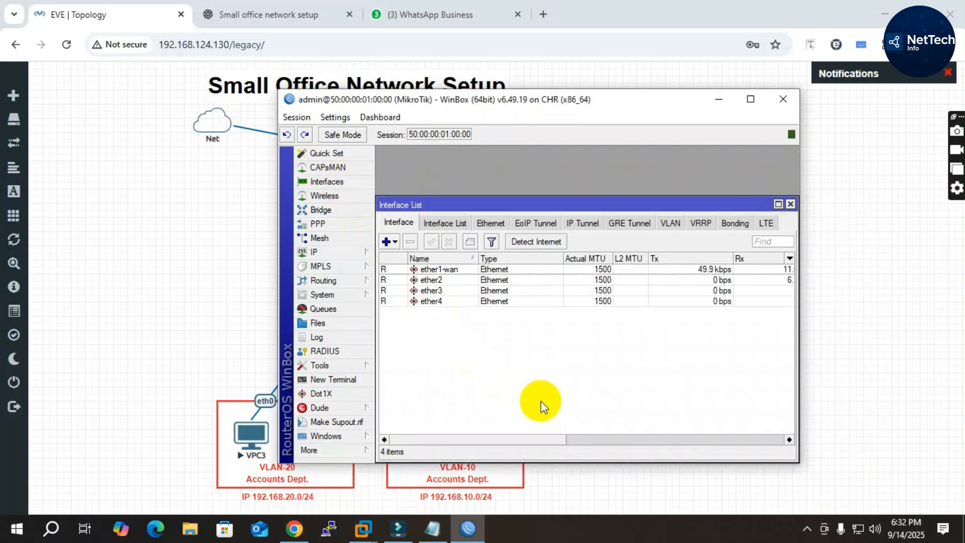
left_click_drag(423, 99, 676, 92)
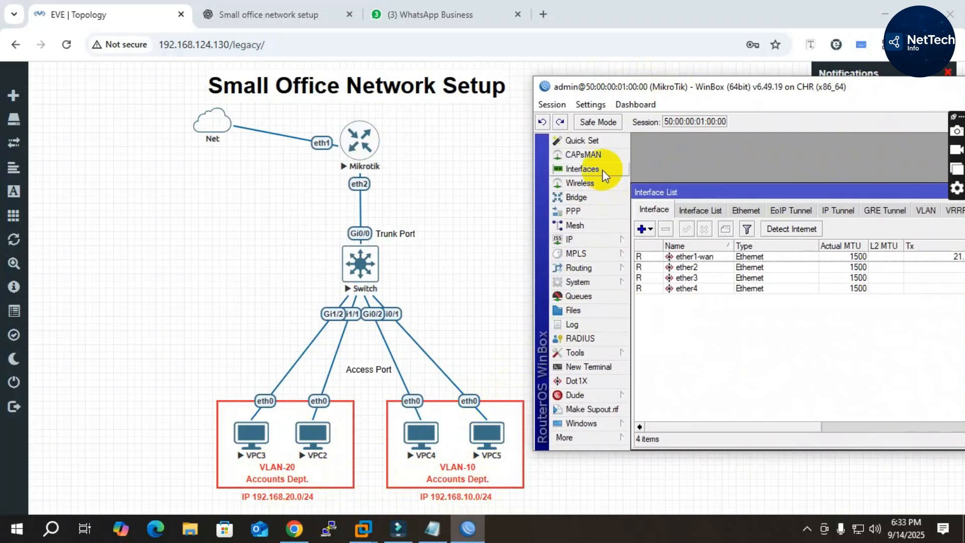
left_click_drag(608, 87, 518, 66)
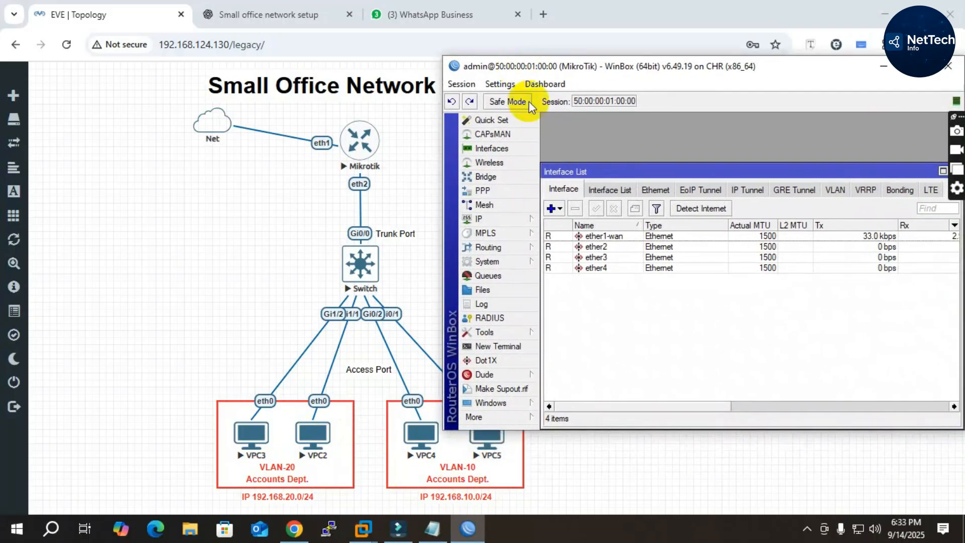
left_click_drag(649, 62, 578, 74)
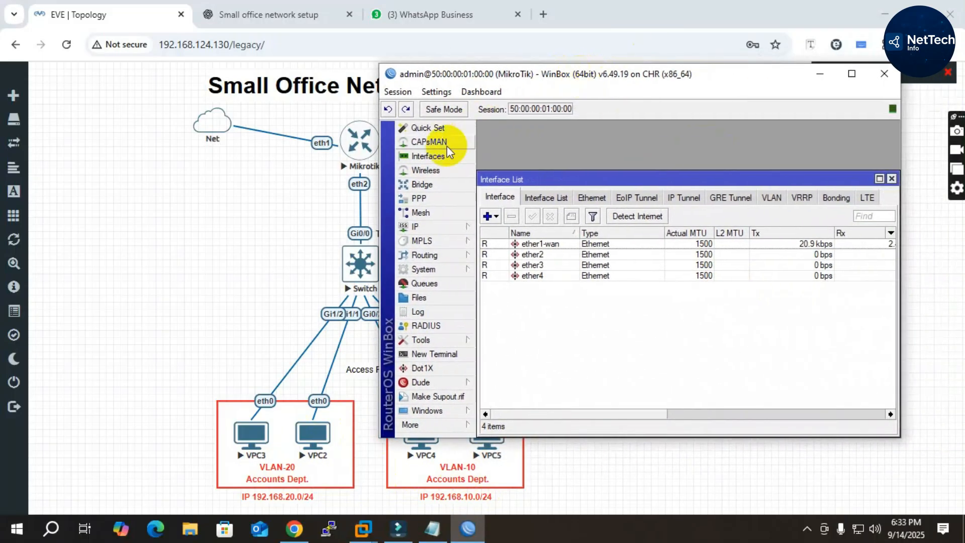
Create a VLAN interface named VLAN 10 with VLAN ID 10 on ether2, checking the router-to-switch link in the topology
left_click(773, 197)
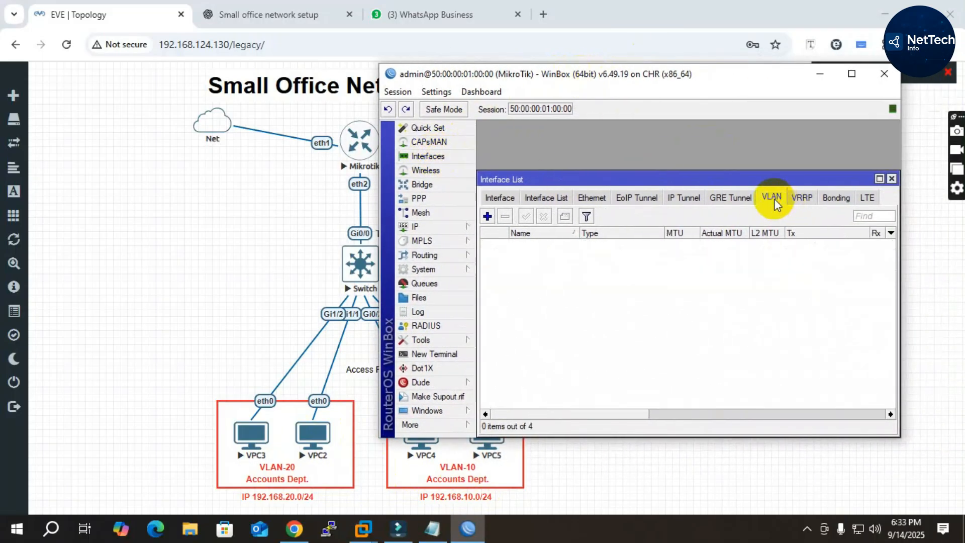
left_click(487, 216)
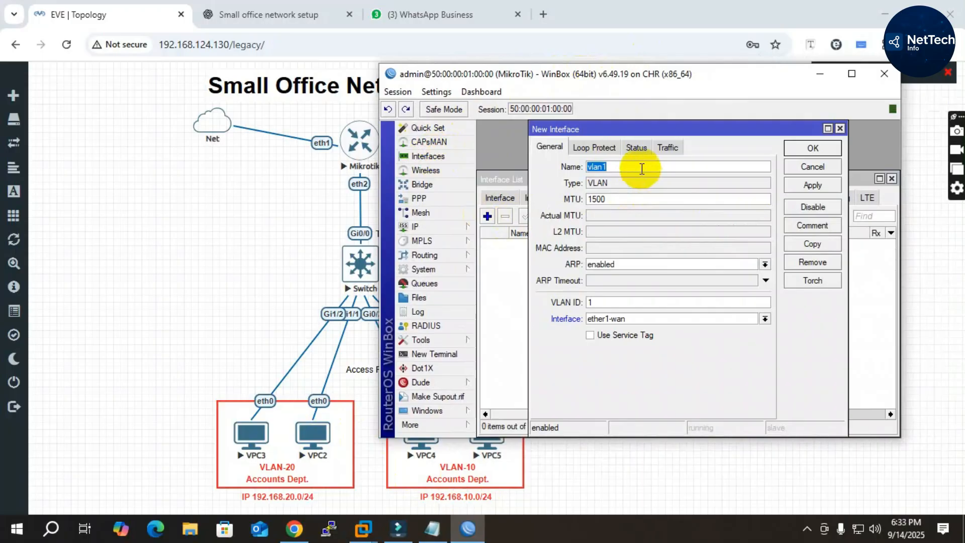
type("VLAN 10")
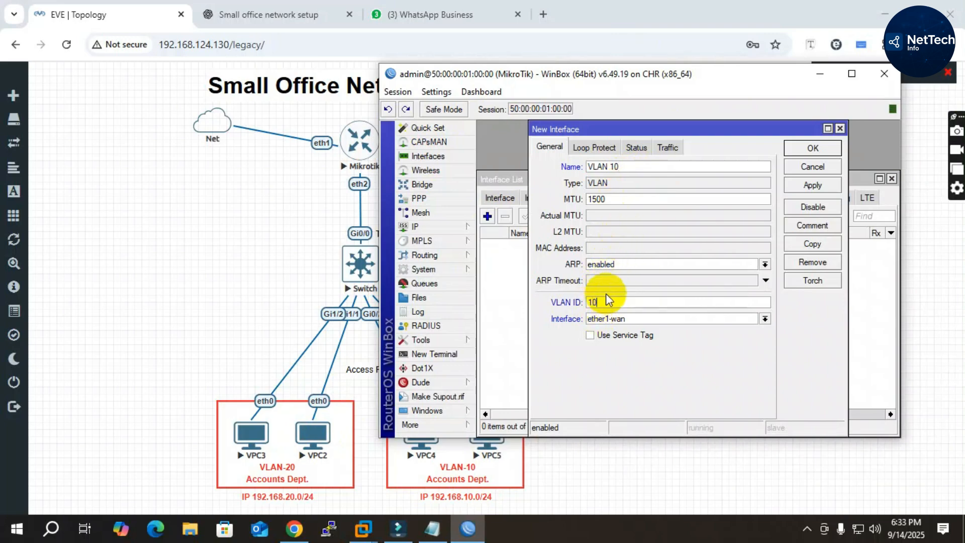
left_click(597, 322)
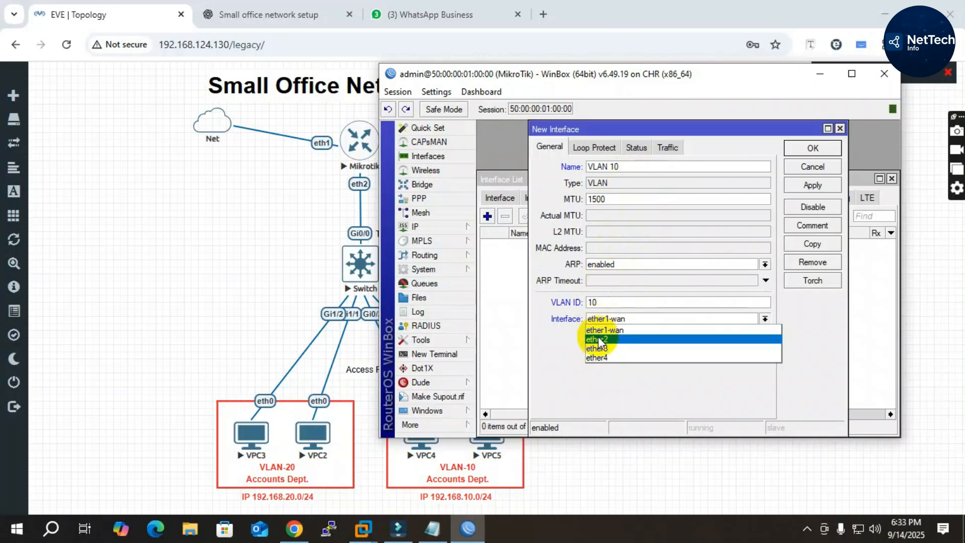
left_click(598, 339)
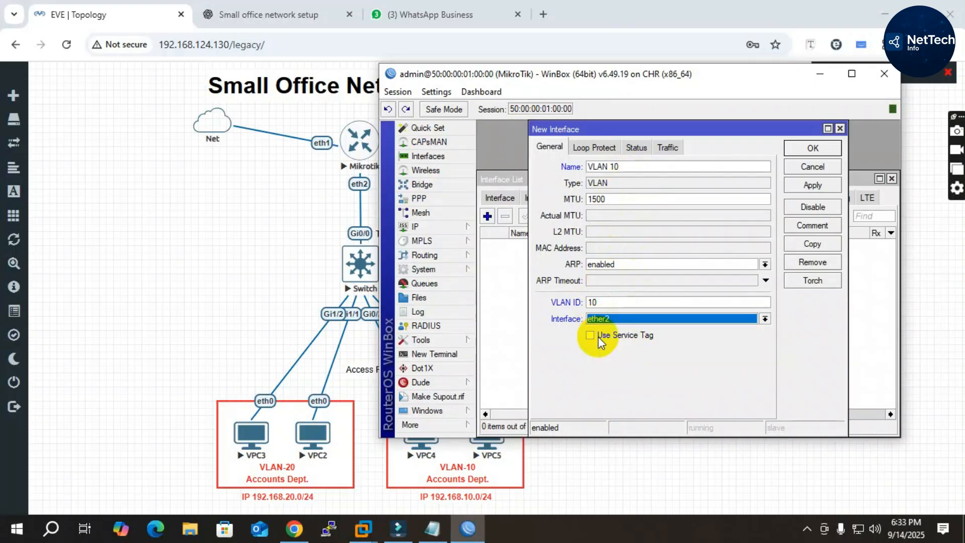
left_click(246, 245)
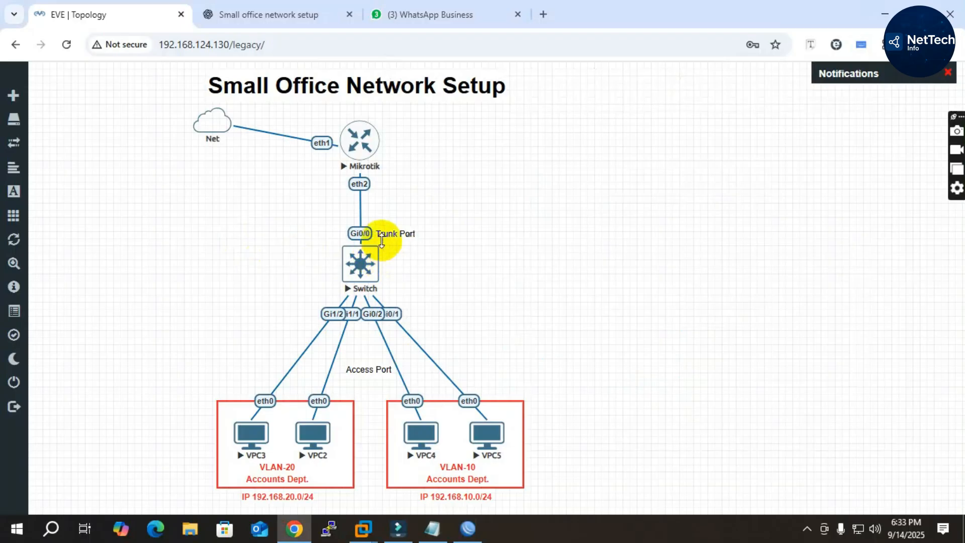
left_click(352, 184)
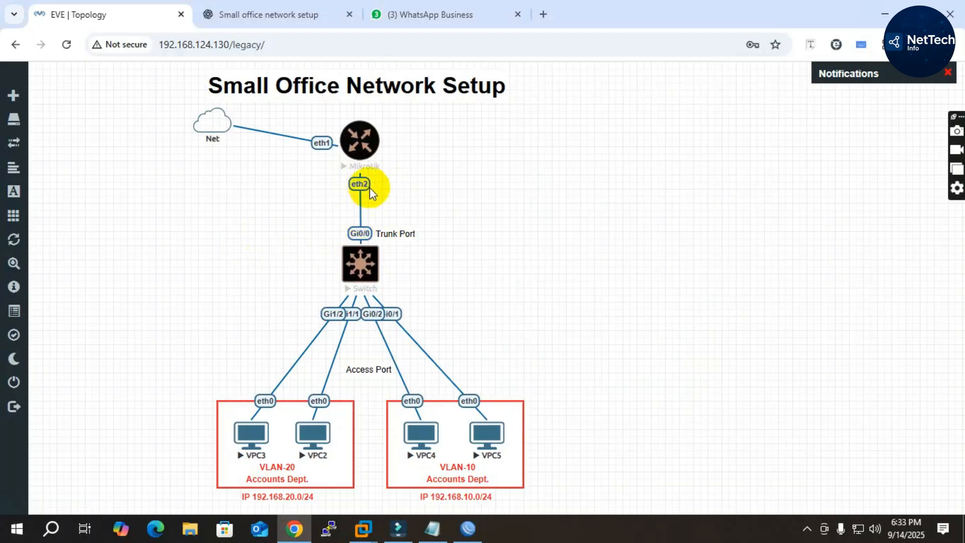
left_click(468, 529)
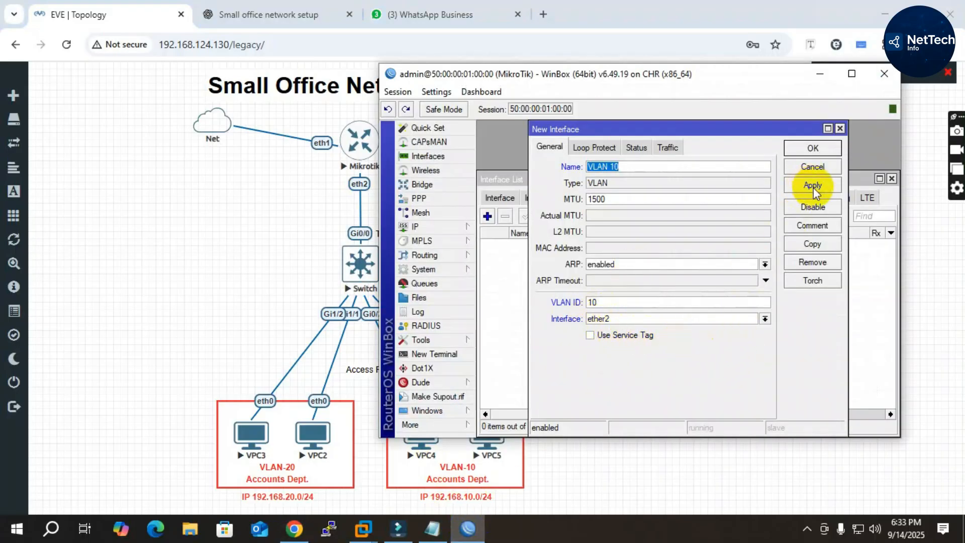
left_click(800, 146)
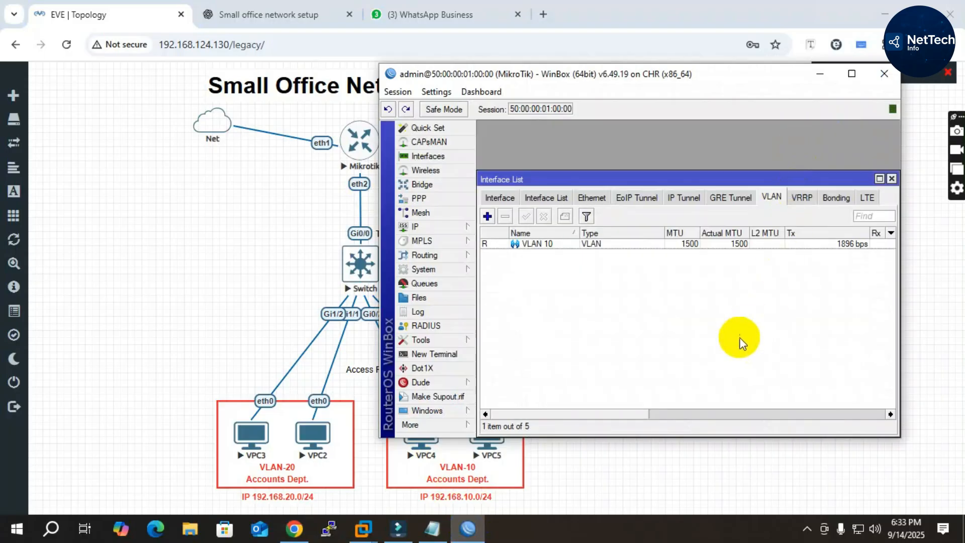
Copy the VLAN 10 interface to create one named VLAN 20 with VLAN ID 20 on ether2
double_click(528, 244)
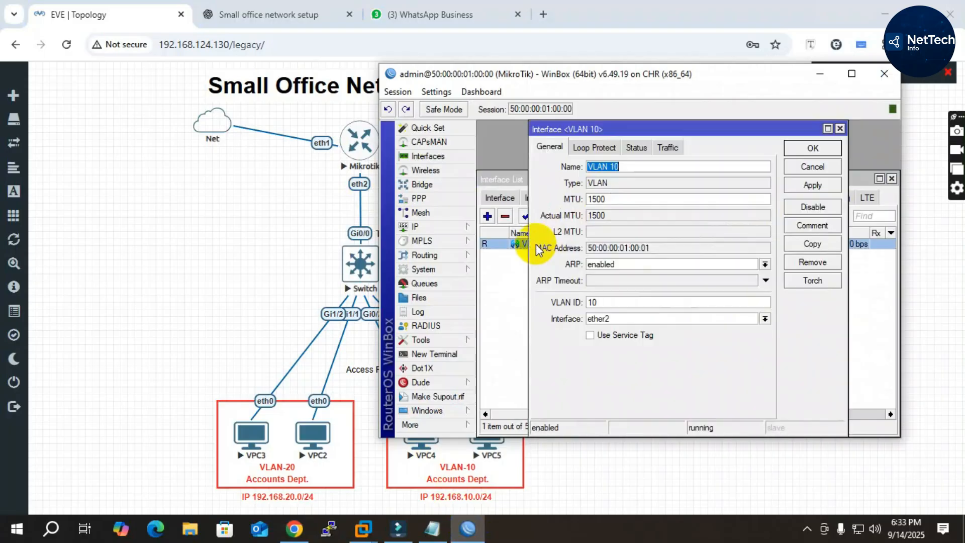
left_click(640, 166)
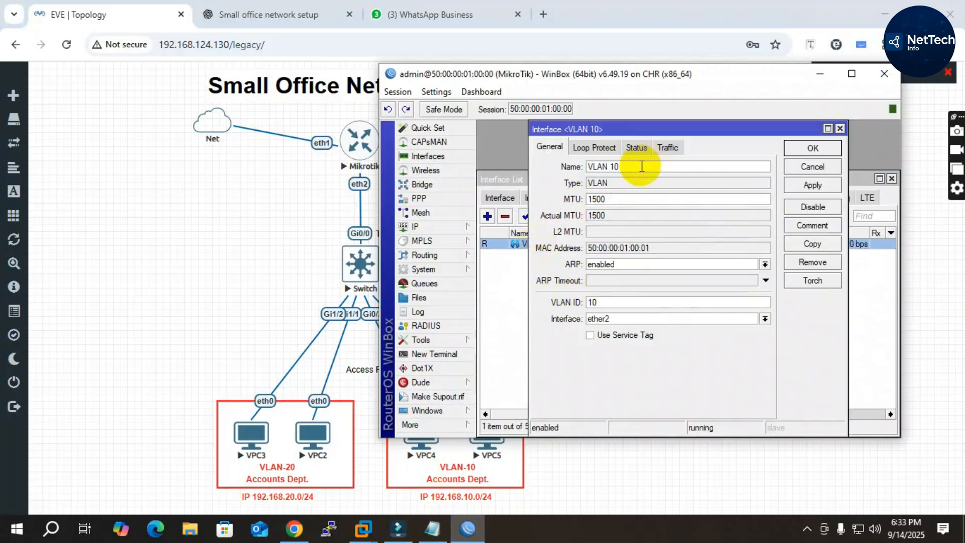
left_click(812, 243)
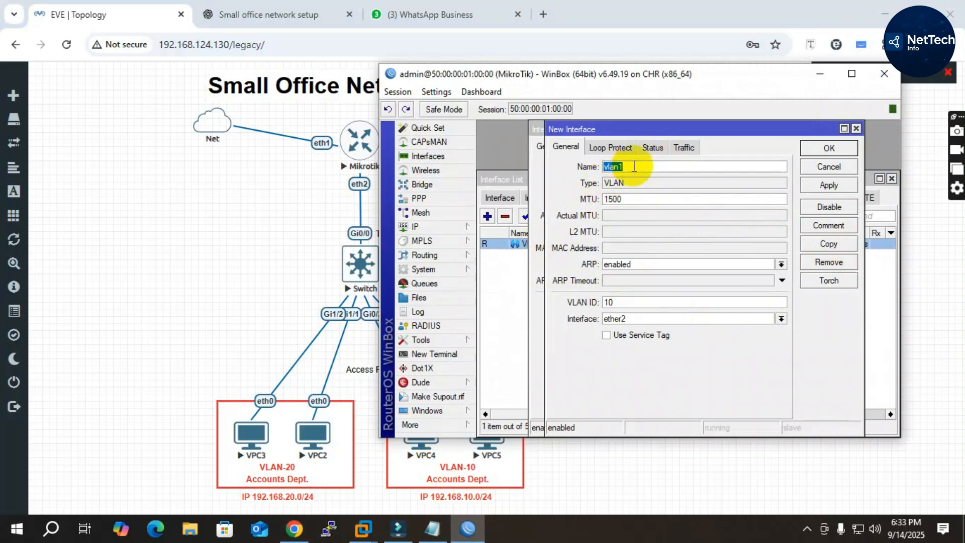
type("VLAN 20")
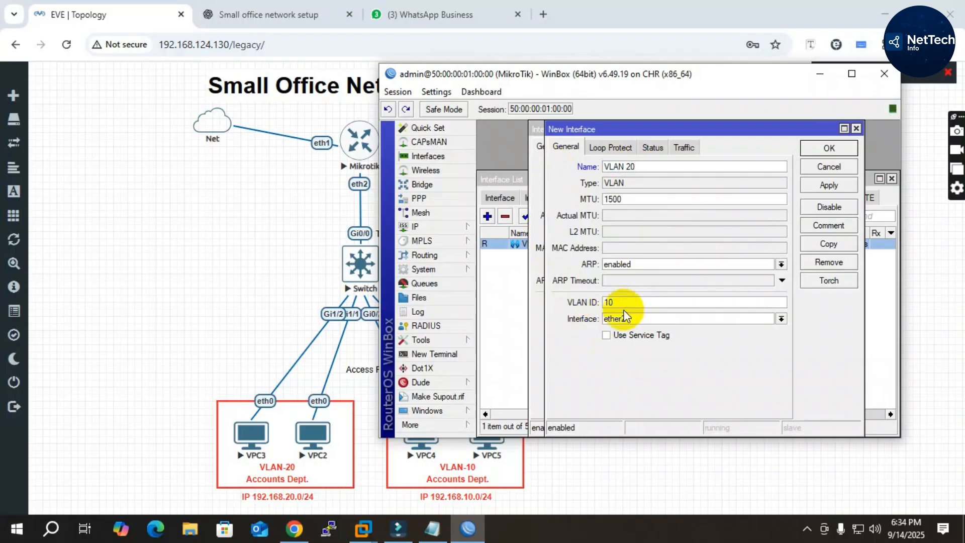
left_click_drag(623, 302, 585, 304)
type("2")
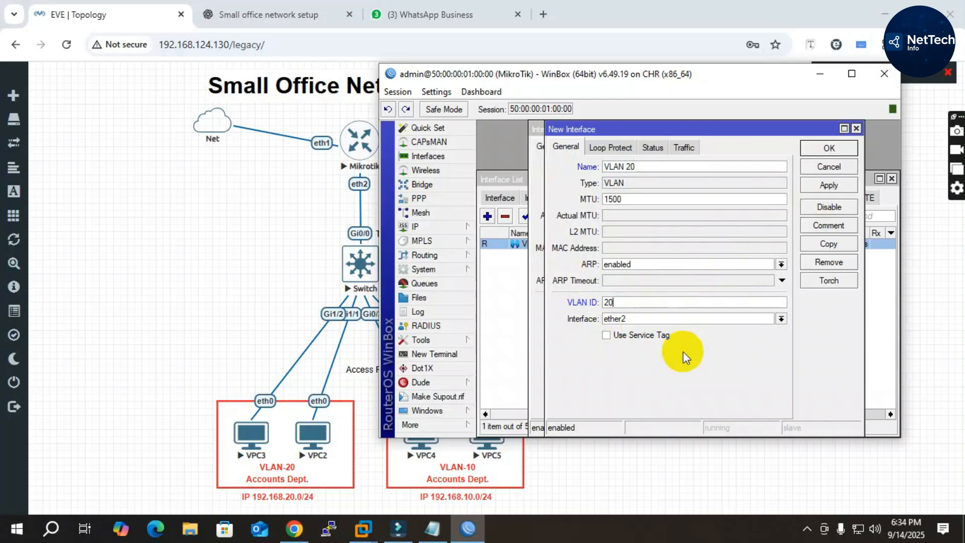
left_click(828, 188)
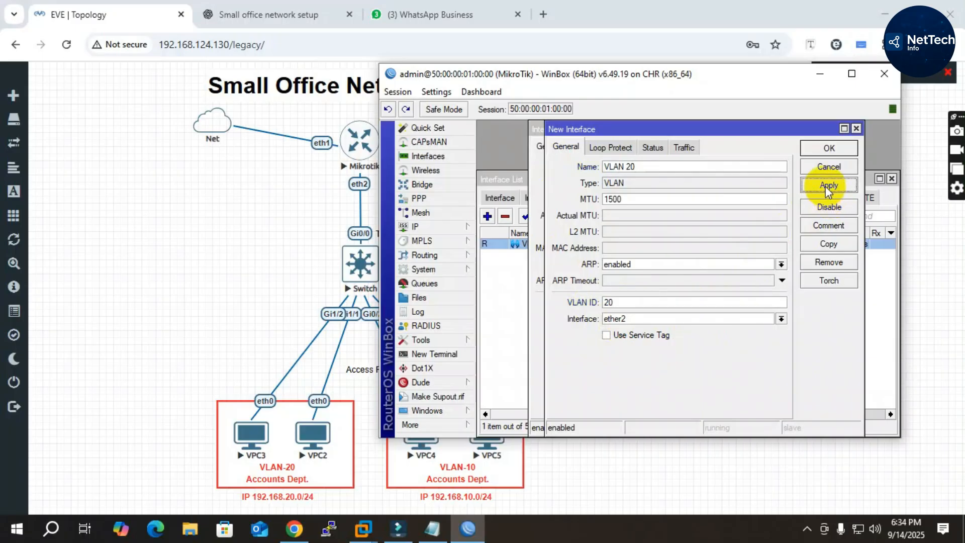
left_click(830, 148)
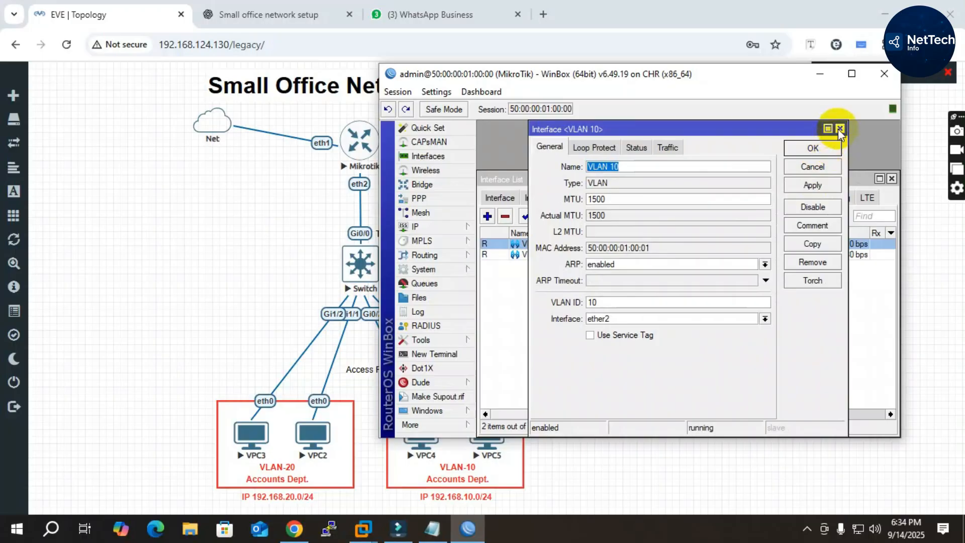
left_click(840, 129)
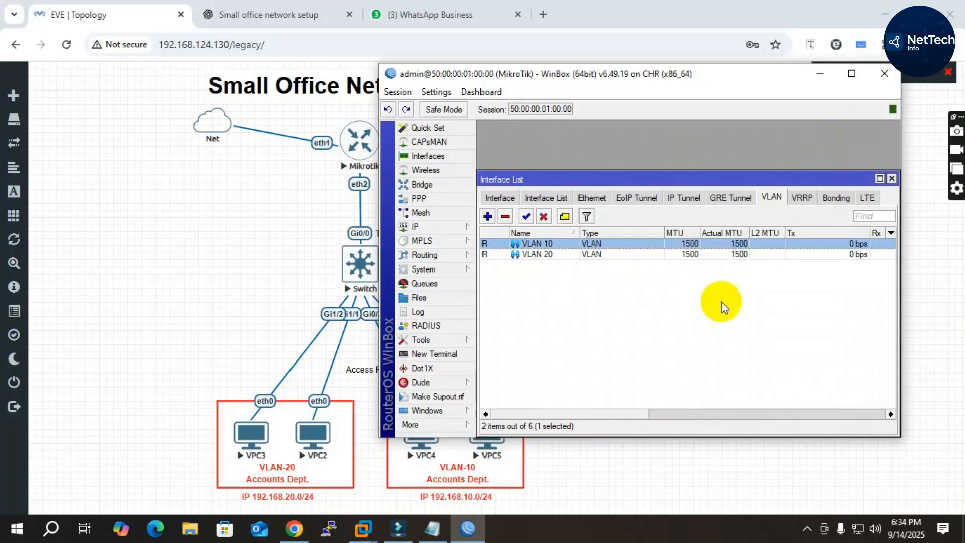
Review the VLAN interface list and highlight the Step 4 text "VLAN IP Assign" in the Notepad step list, returning to WinBox
left_click(638, 257)
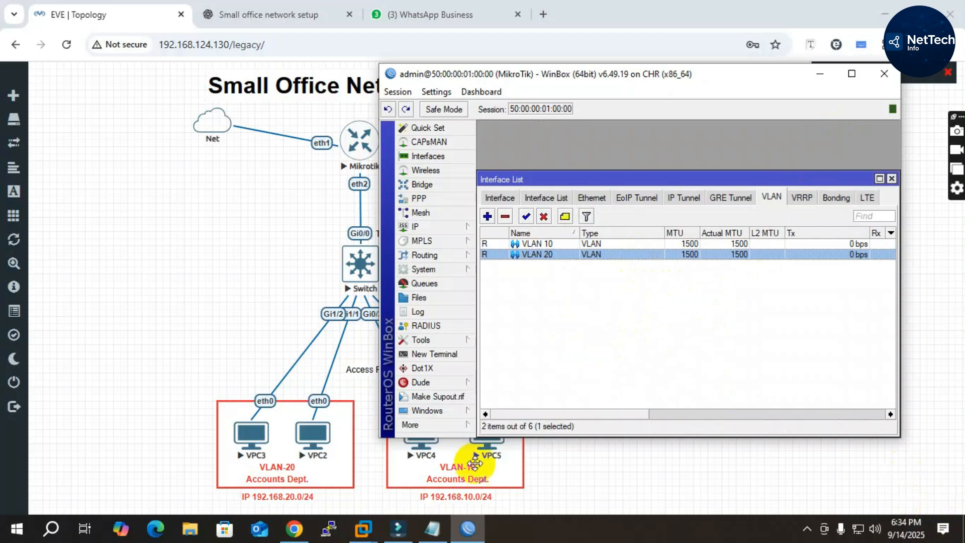
left_click(432, 528)
left_click_drag(502, 272, 571, 271)
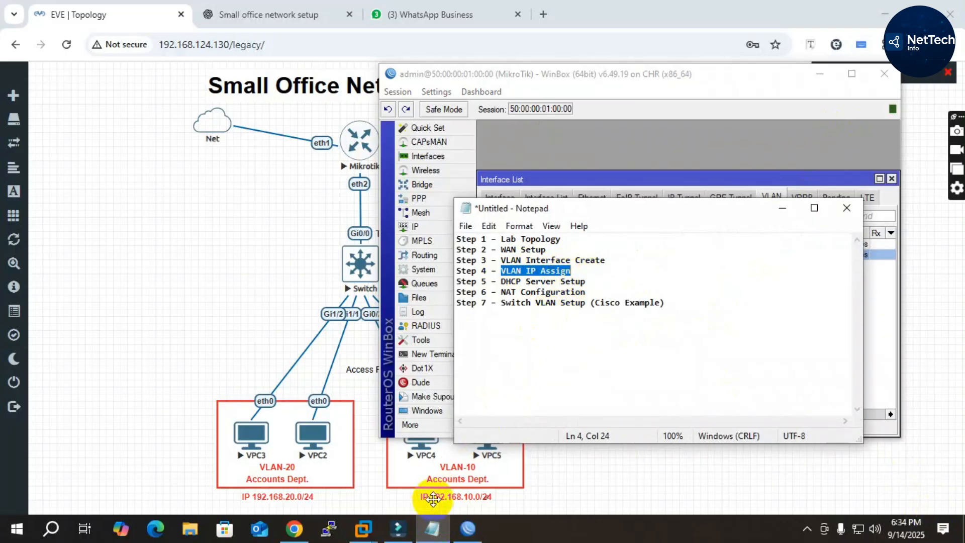
left_click(564, 177)
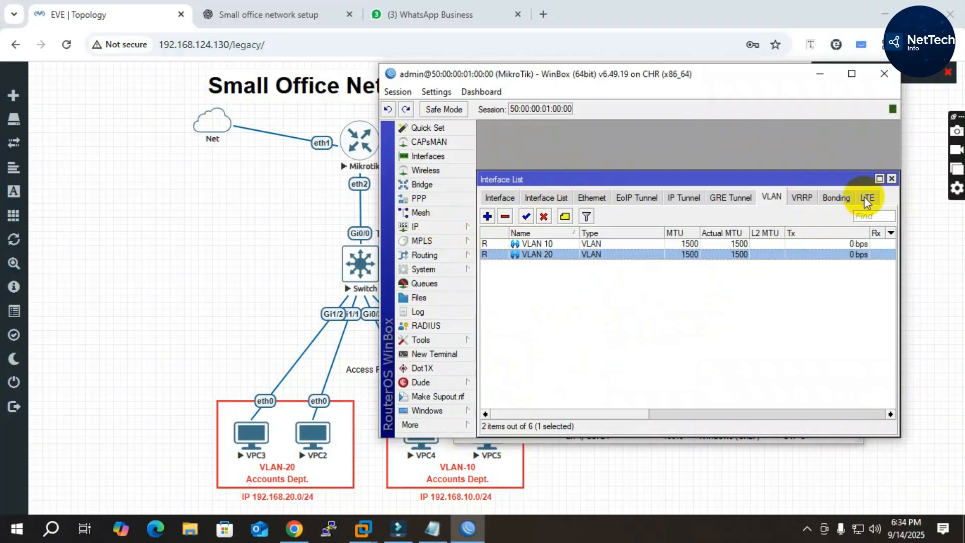
Close the interface list and add the IP address 192.168.10.1 on the VLAN 10 interface in the address list
left_click(891, 179)
left_click(413, 228)
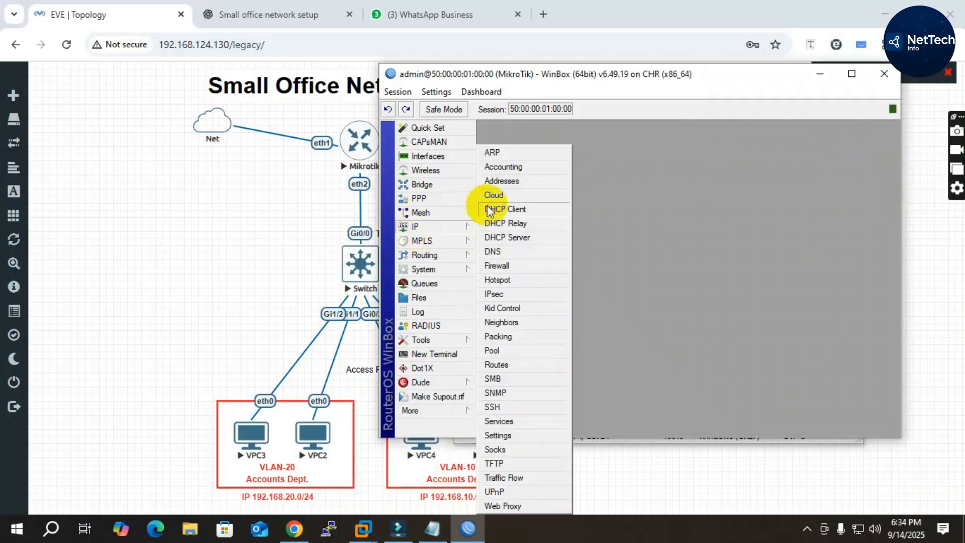
left_click(516, 181)
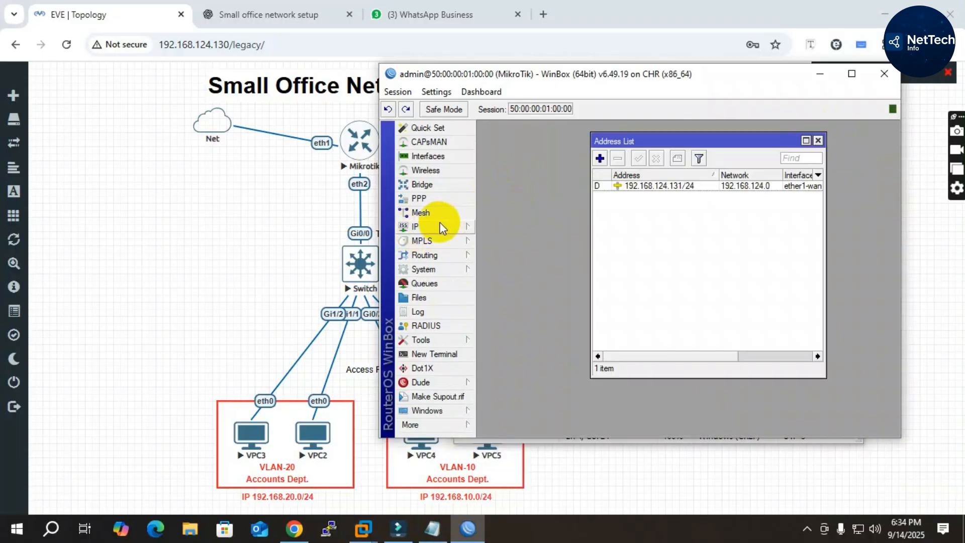
left_click(599, 158)
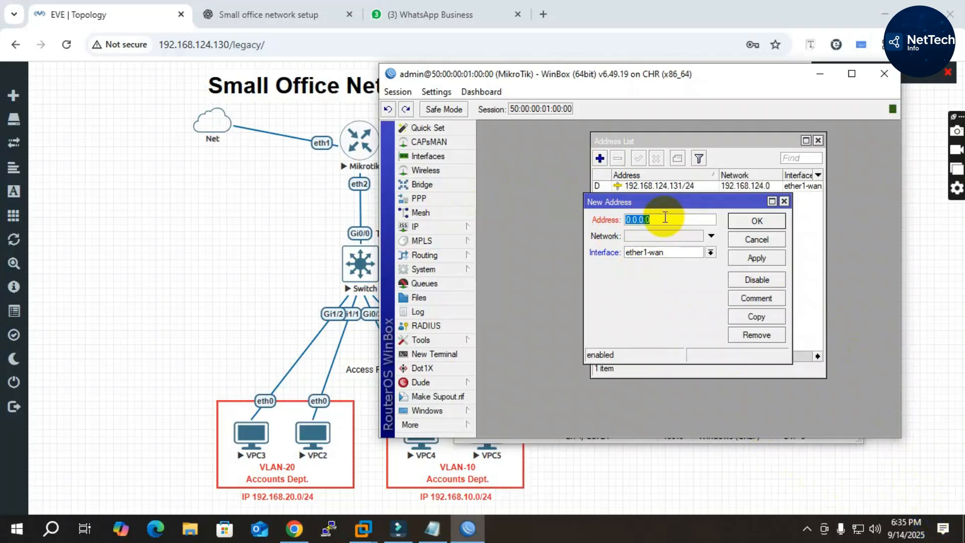
type("192.168.101")
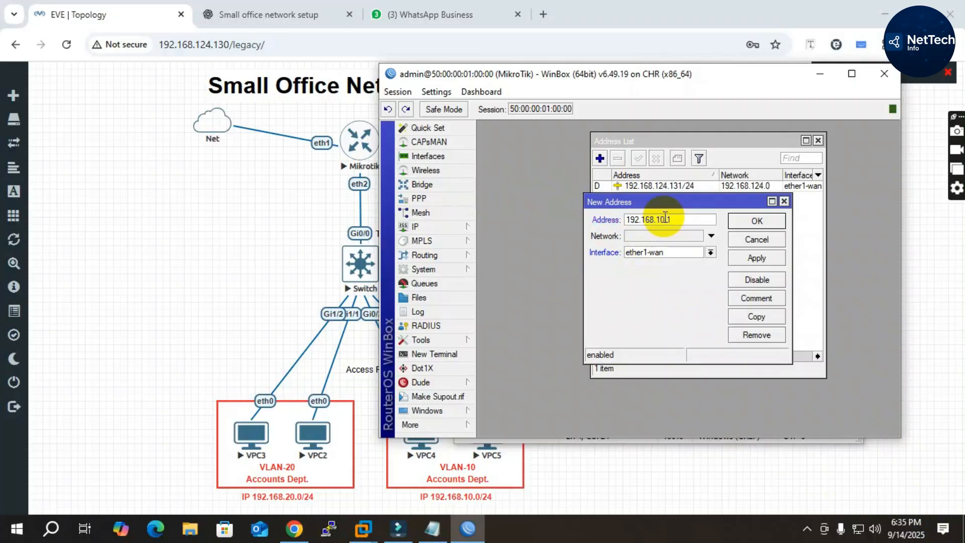
left_click(647, 253)
left_click(639, 263)
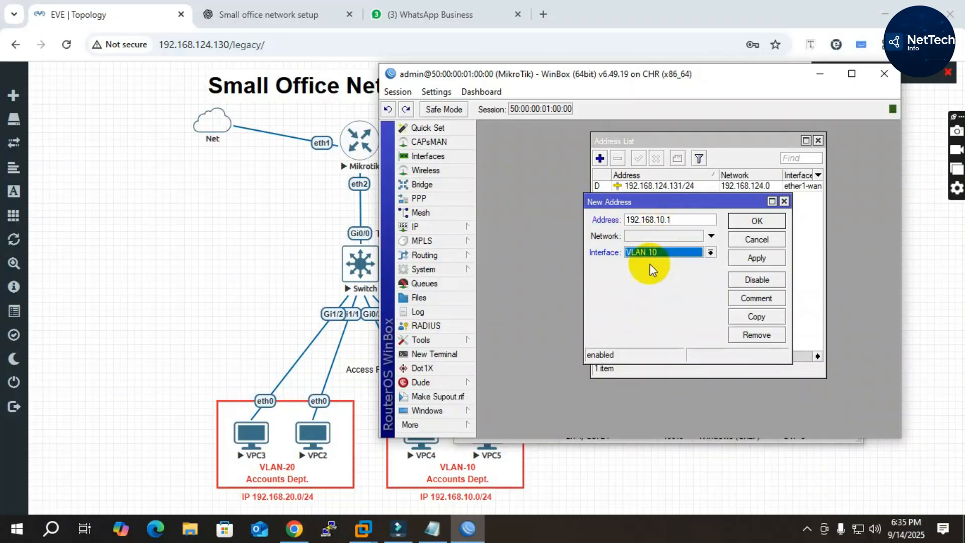
left_click(744, 262)
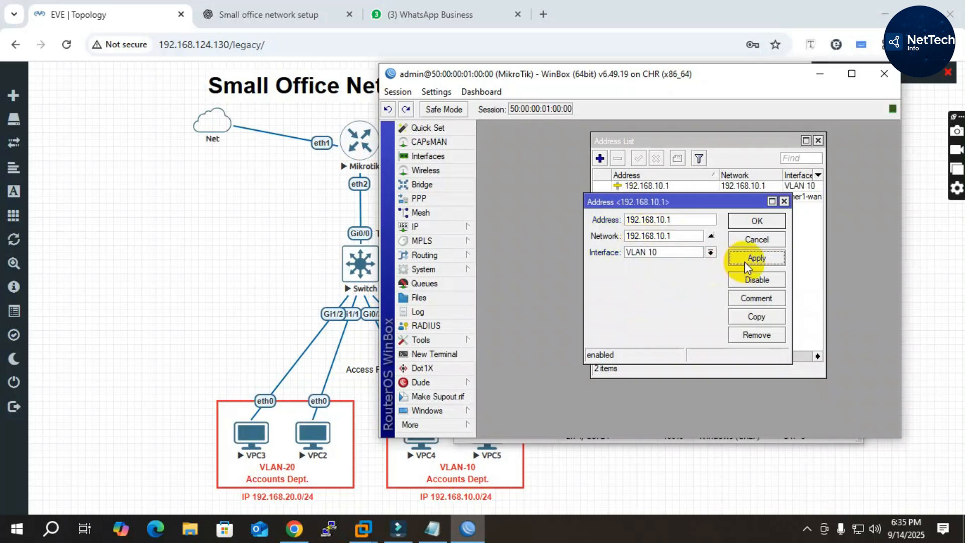
left_click(757, 221)
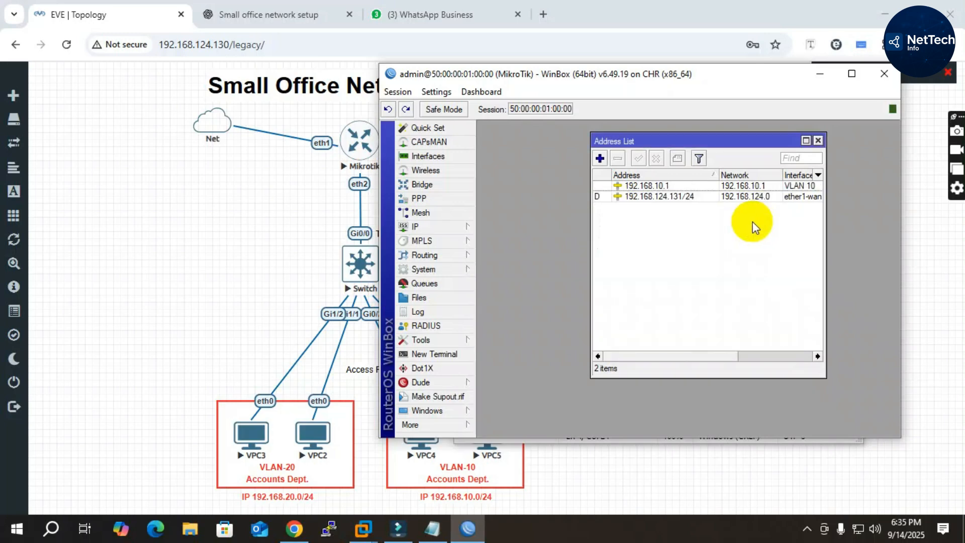
Add the IP address 192.168.20.1/24 on the VLAN 20 interface
left_click(600, 159)
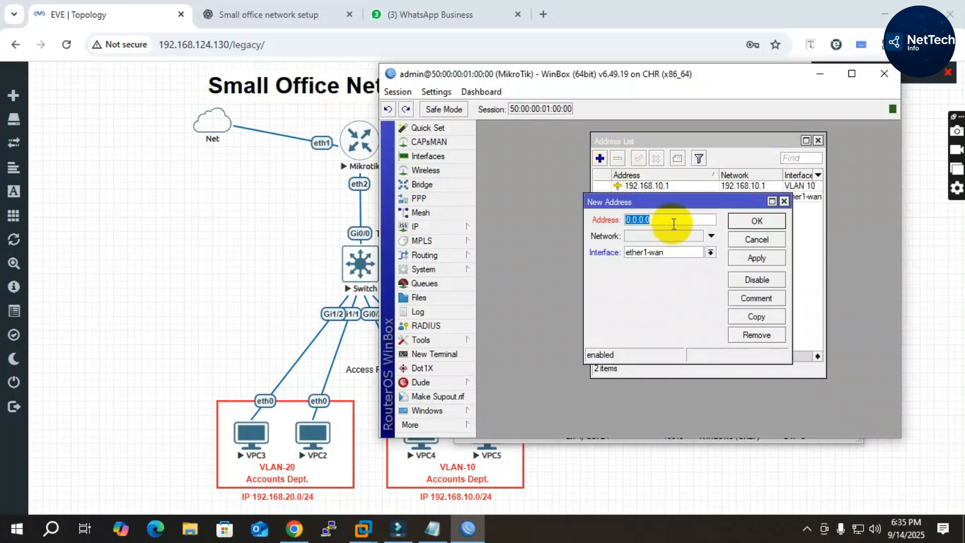
type("192.168.2")
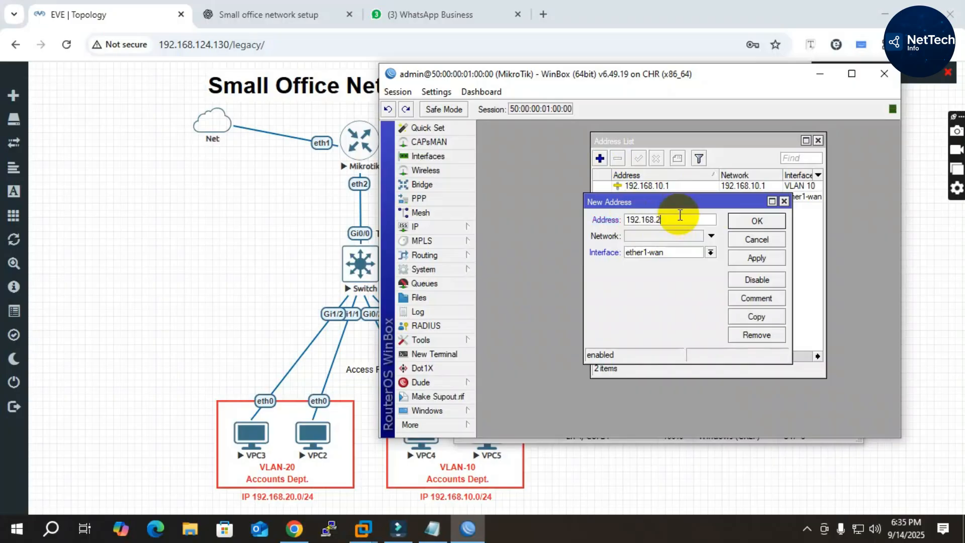
type("0.1/24")
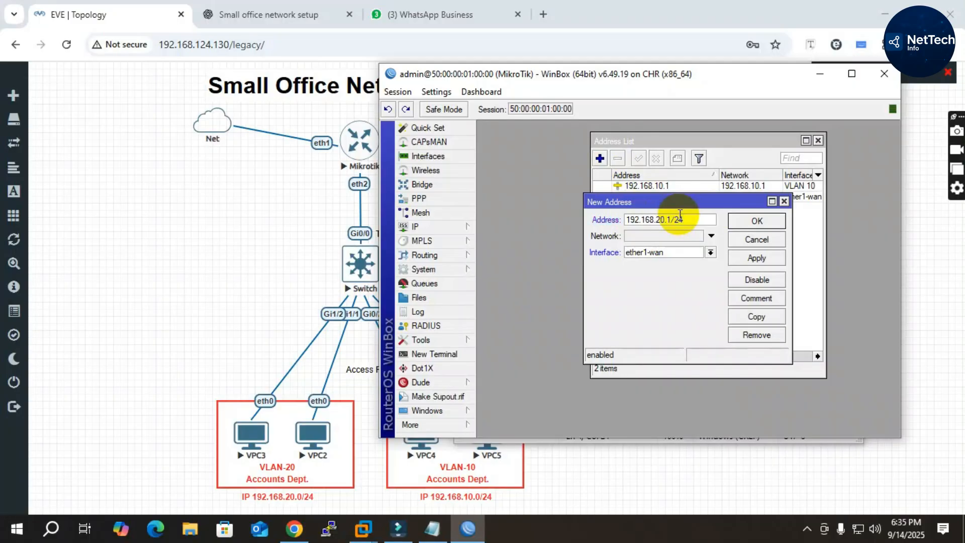
left_click(653, 253)
left_click(651, 274)
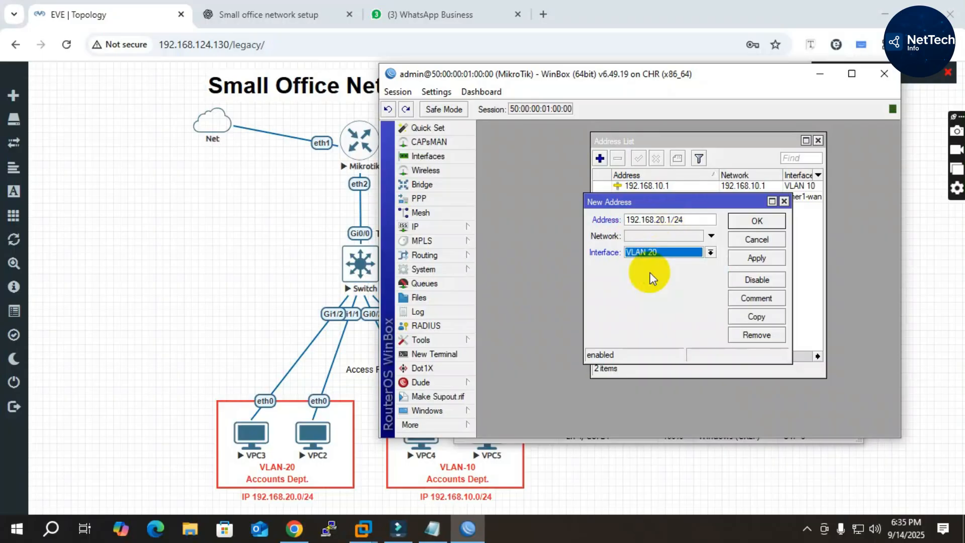
left_click(759, 259)
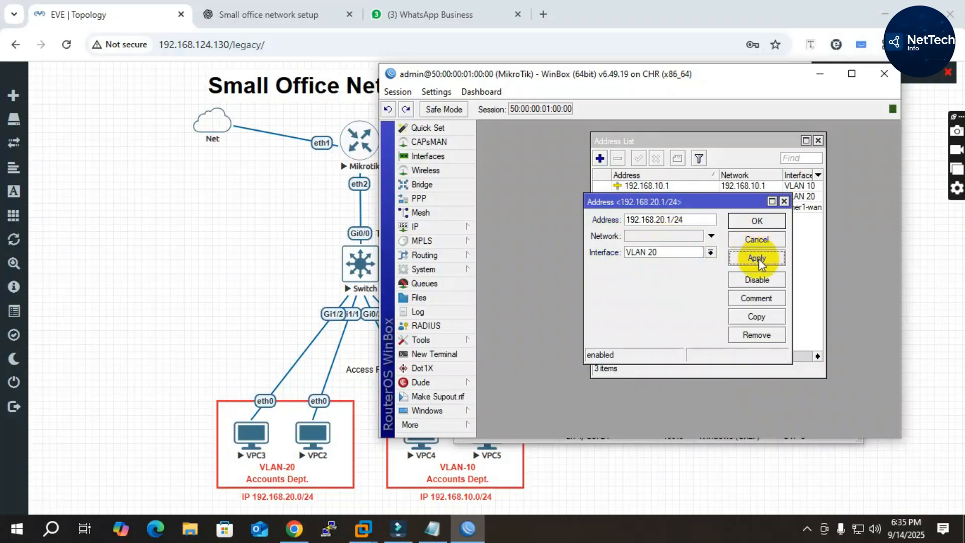
left_click(754, 221)
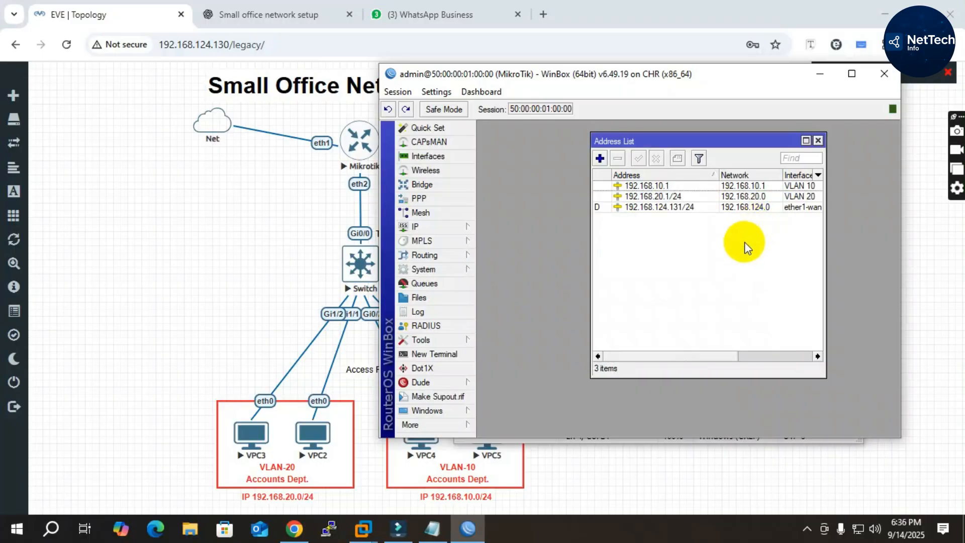
Correct the VLAN 10 address by adding the missing subnet prefix, making it 192.168.10.1/24
double_click(662, 186)
double_click(674, 219)
left_click(674, 219)
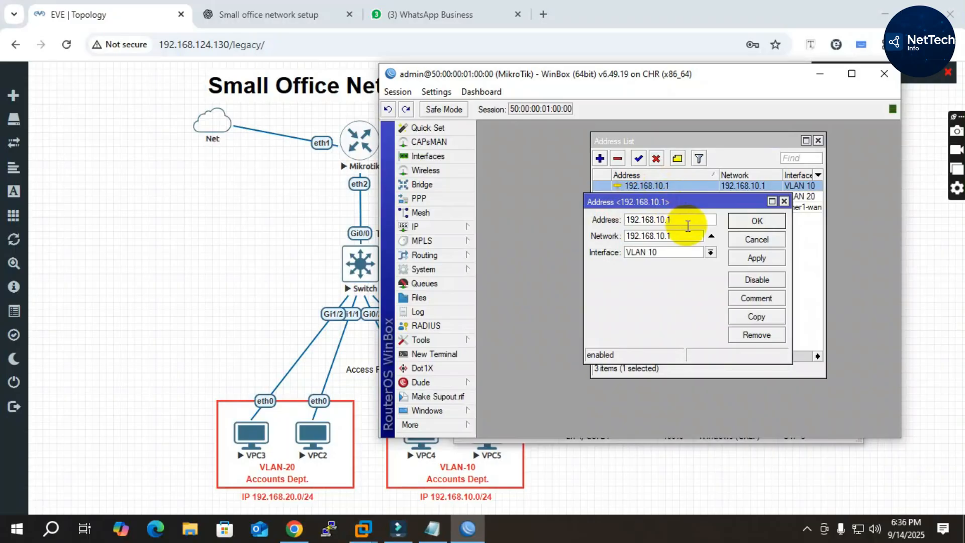
type("/24")
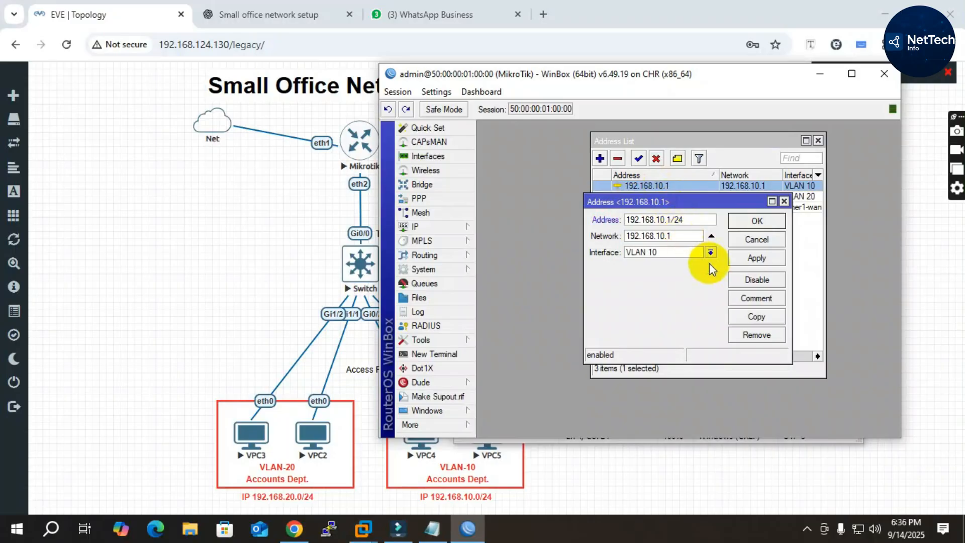
left_click(741, 256)
left_click(757, 227)
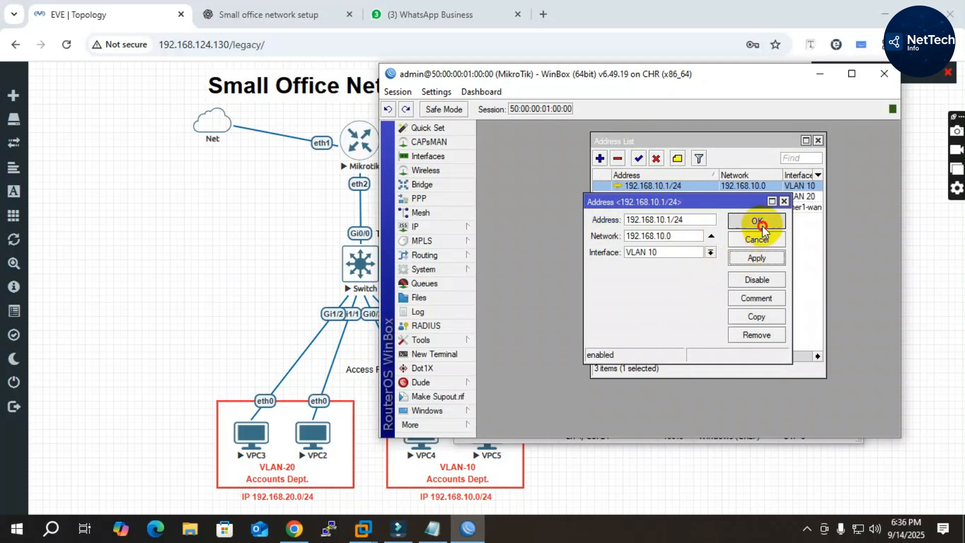
left_click(753, 244)
Maximize the address list, highlight the Step 5 text "DHCP Server Setup" in the Notepad step list, and return to WinBox
left_click(686, 140)
double_click(686, 140)
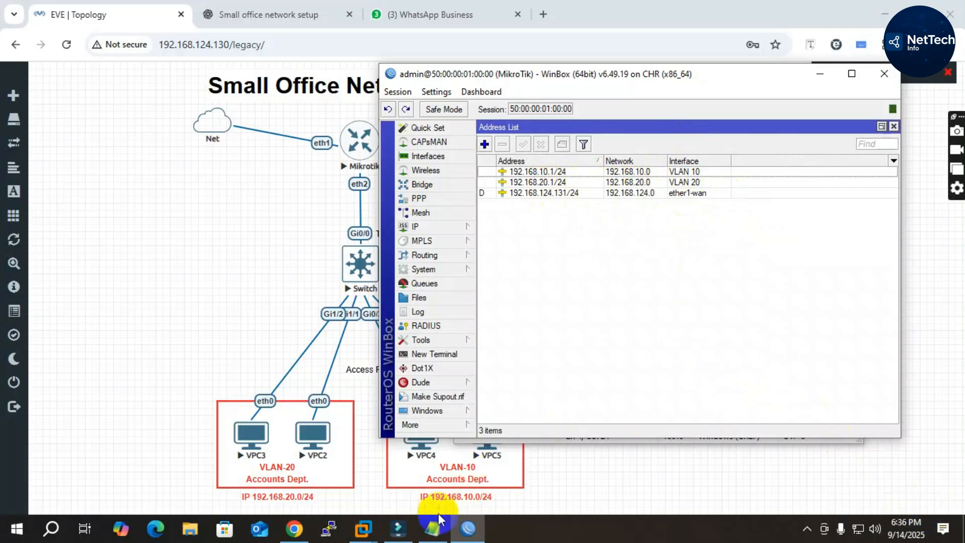
left_click(433, 528)
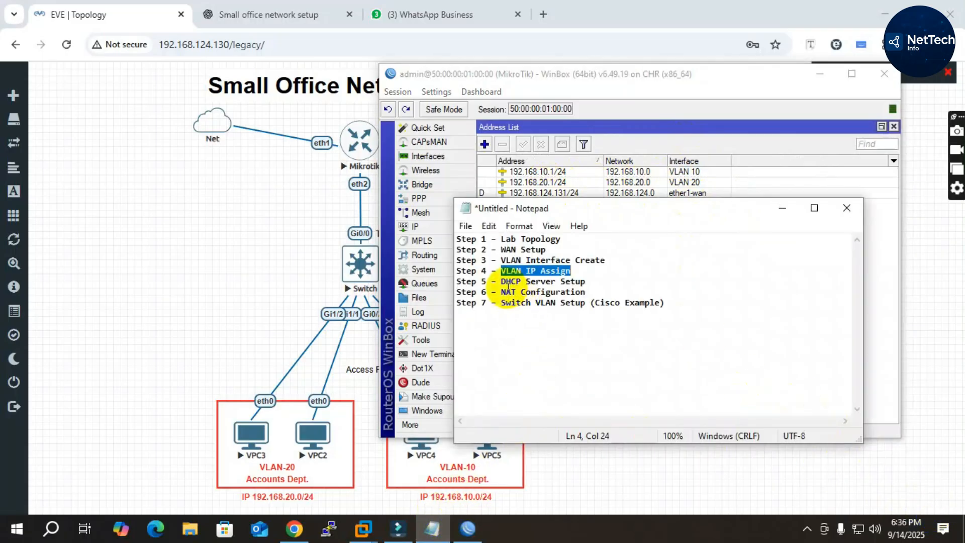
left_click_drag(501, 282, 584, 278)
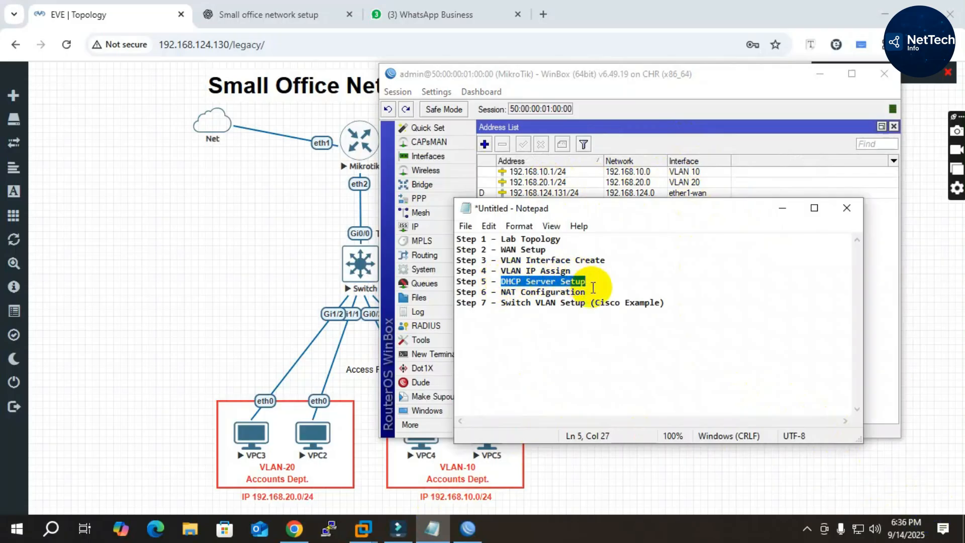
left_click(782, 208)
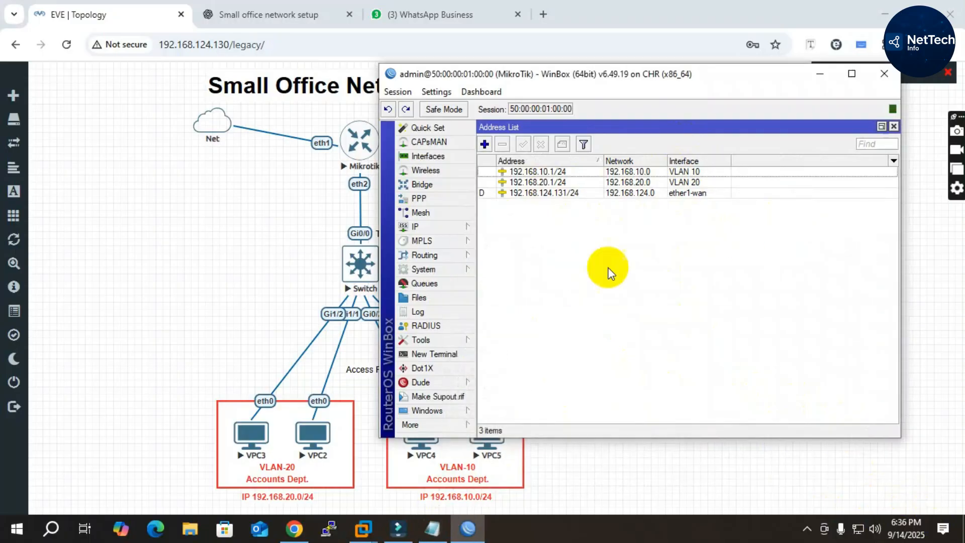
Run DHCP Setup on VLAN 10 with network 192.168.10.0/24, gateway 192.168.10.1, pool 192.168.10.2-192.168.10.254, DNS 192.168.124.2 and lease time 00:10:00, and inspect the server's settings
left_click(460, 232)
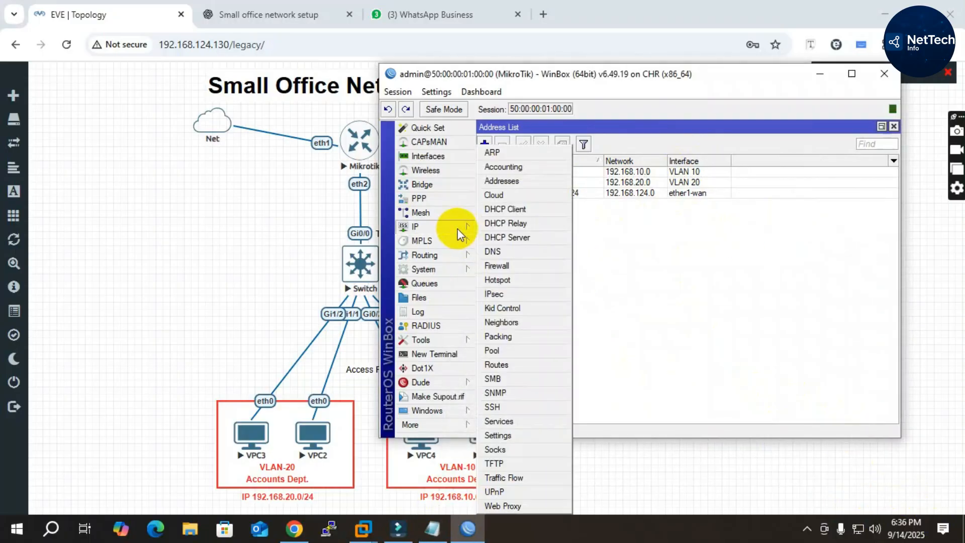
left_click(517, 239)
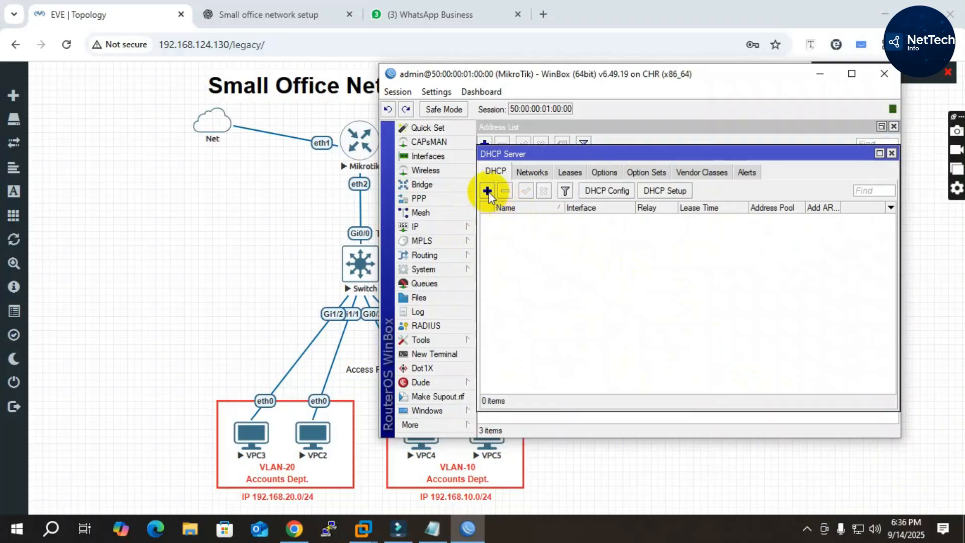
left_click(664, 192)
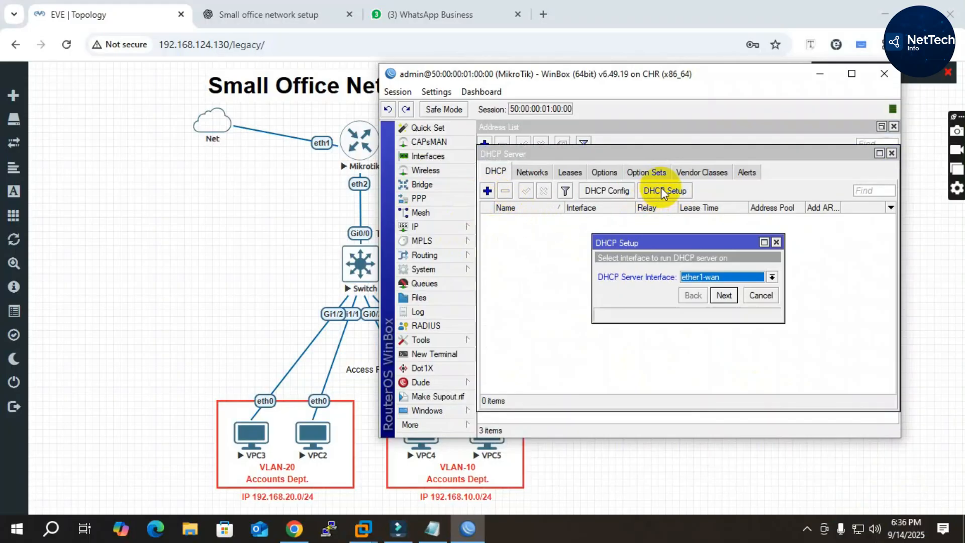
left_click(702, 278)
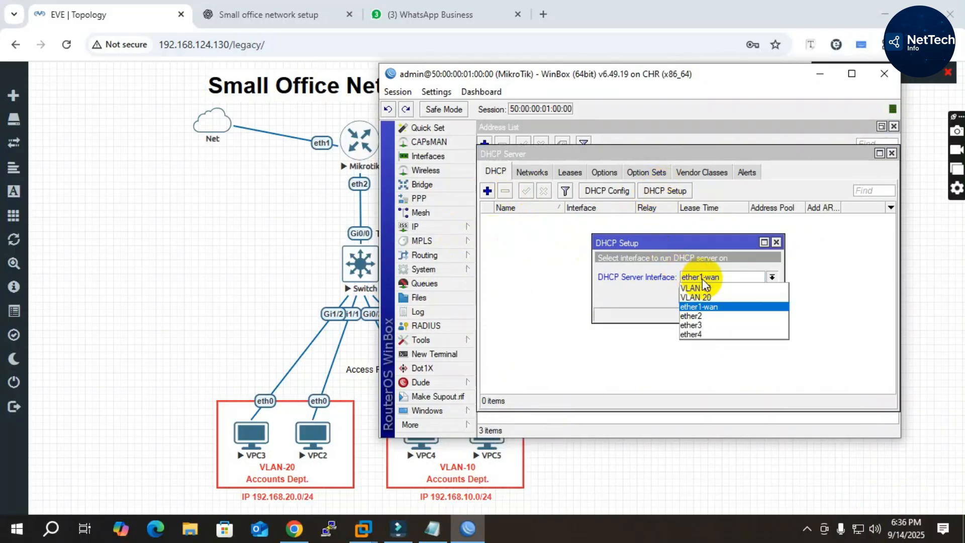
left_click(710, 289)
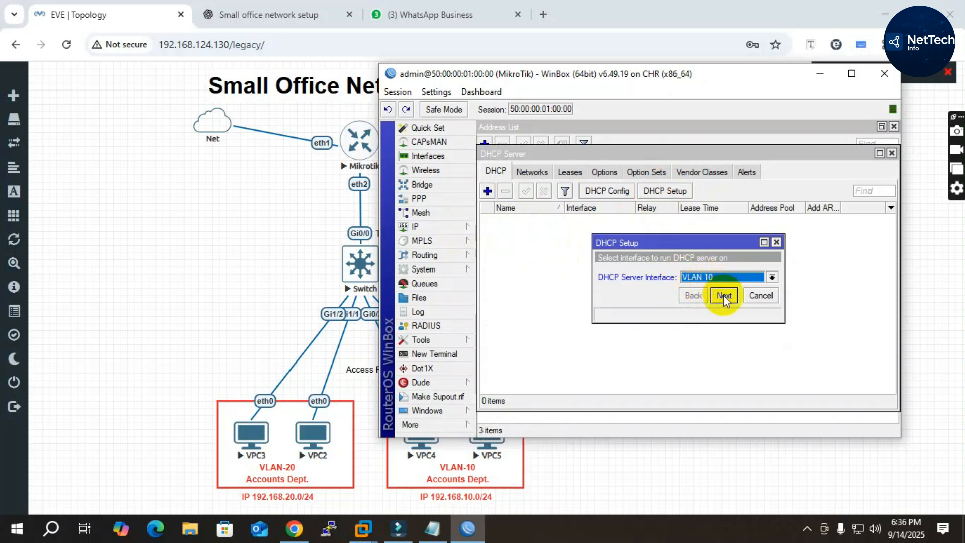
left_click(722, 294)
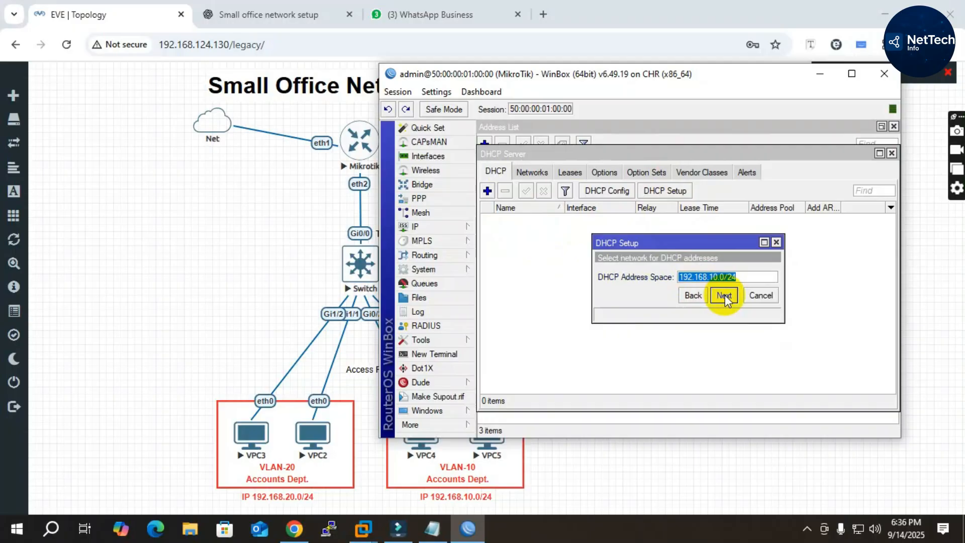
left_click(724, 296)
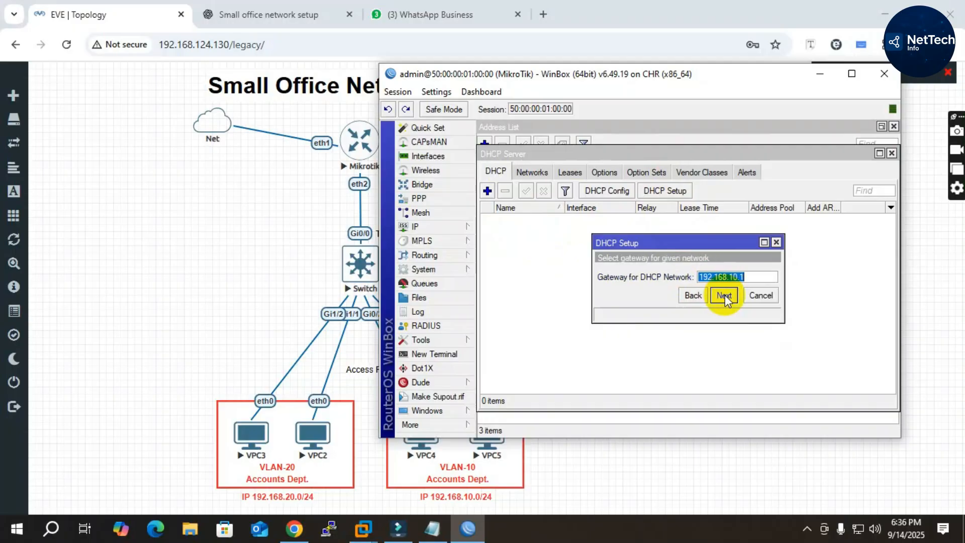
left_click(724, 295)
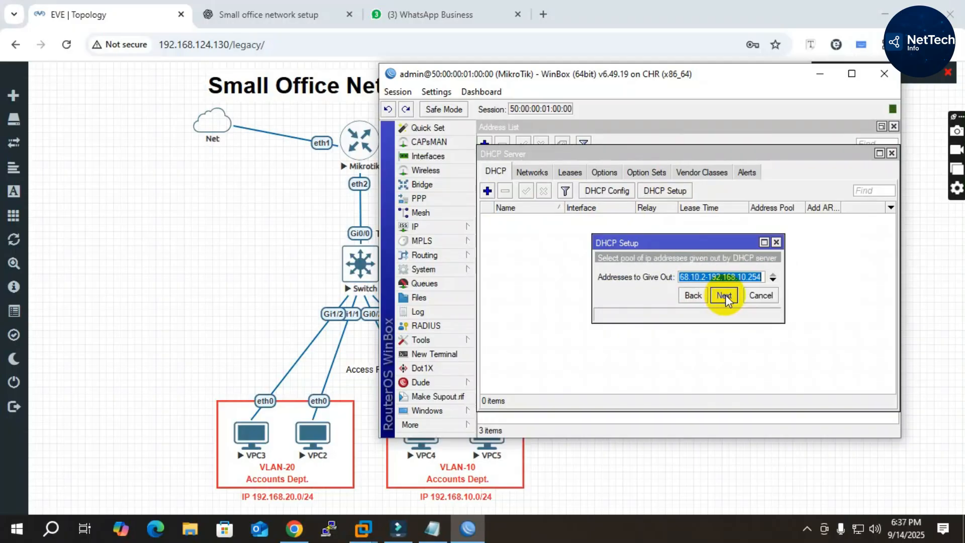
left_click(724, 295)
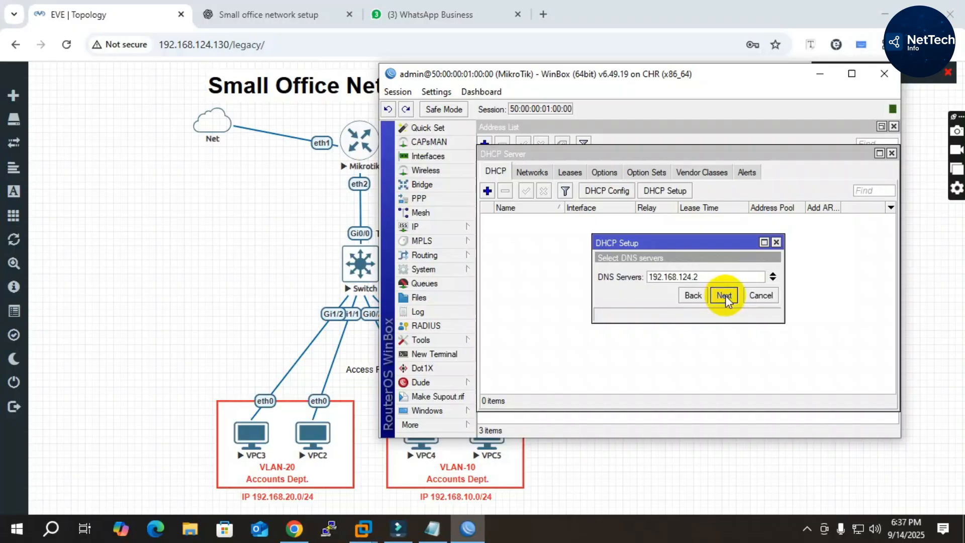
left_click(724, 296)
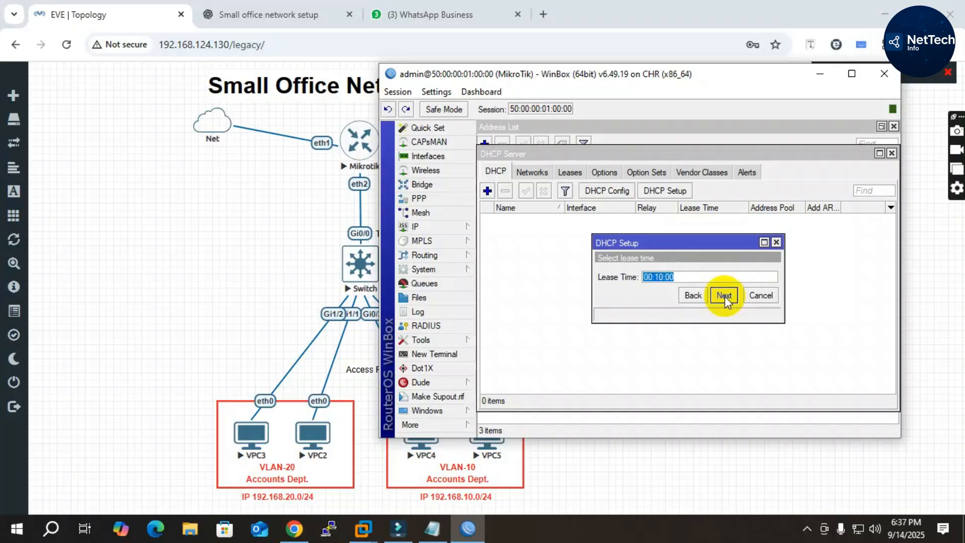
left_click(724, 296)
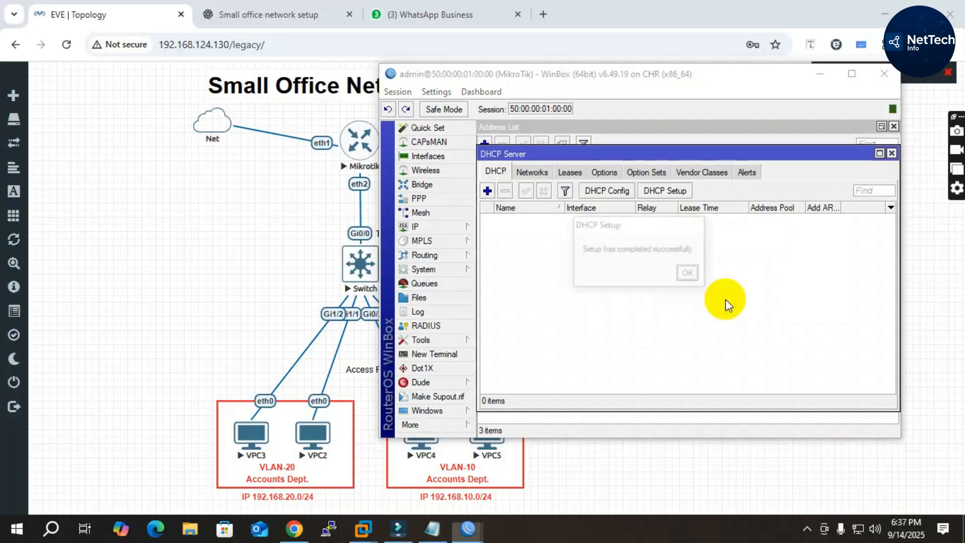
left_click(690, 274)
double_click(652, 219)
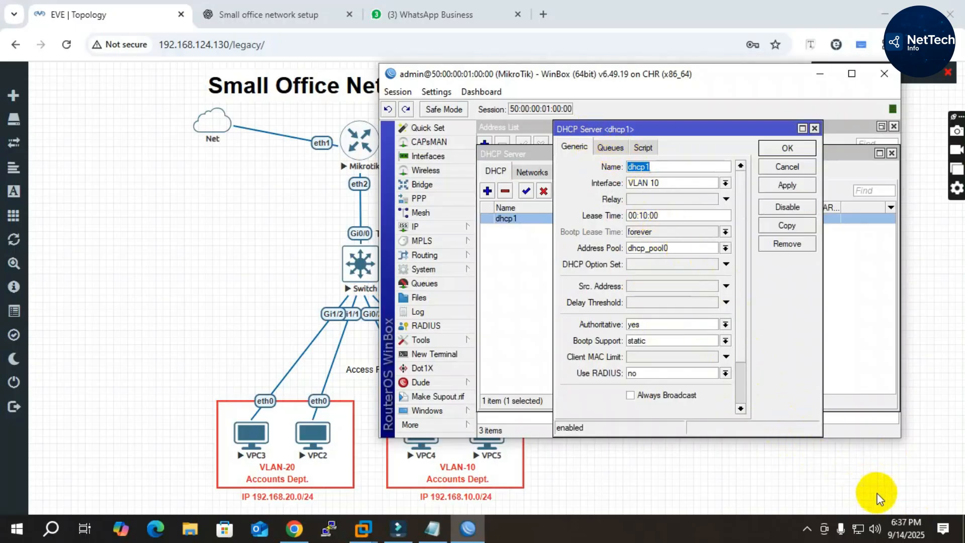
left_click(787, 149)
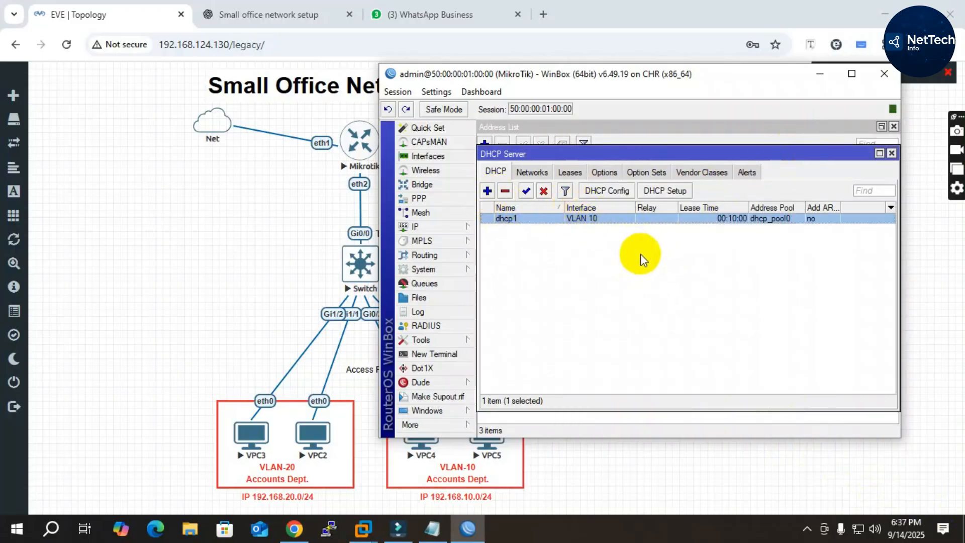
Run DHCP Setup on VLAN 20, accepting the proposed network, gateway and pool, with DNS server 192.168.124.2 and lease time 00:10:00
left_click(662, 192)
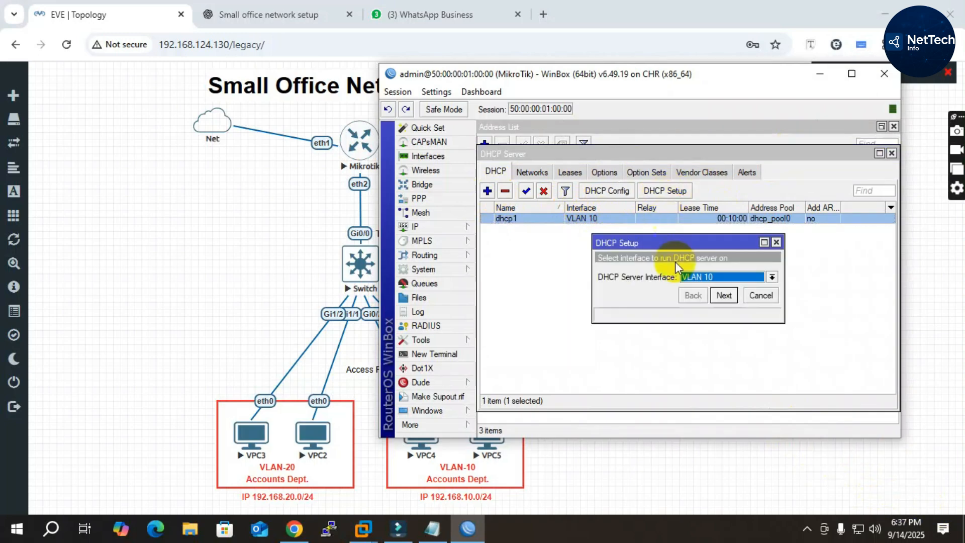
left_click(714, 279)
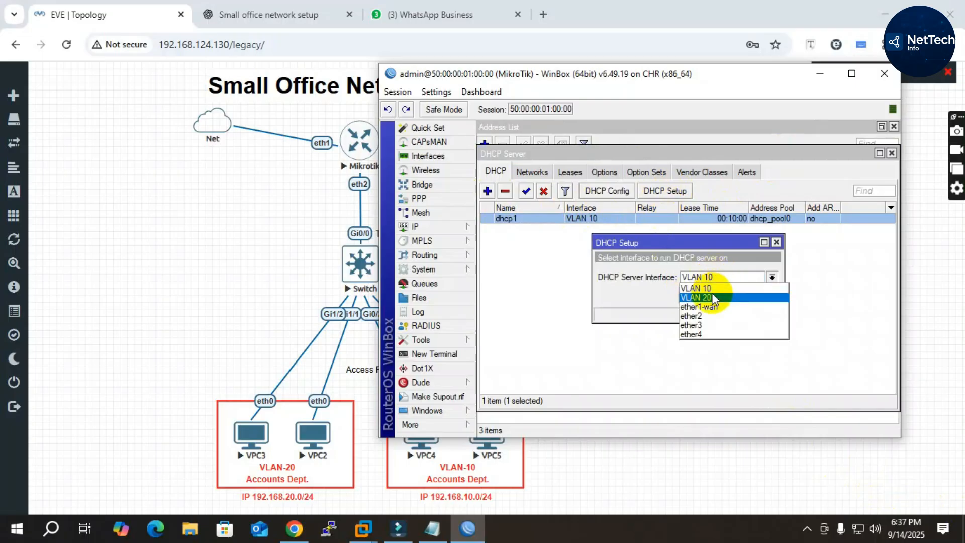
left_click(712, 297)
left_click(729, 294)
left_click(724, 295)
left_click(724, 295)
left_click(724, 295)
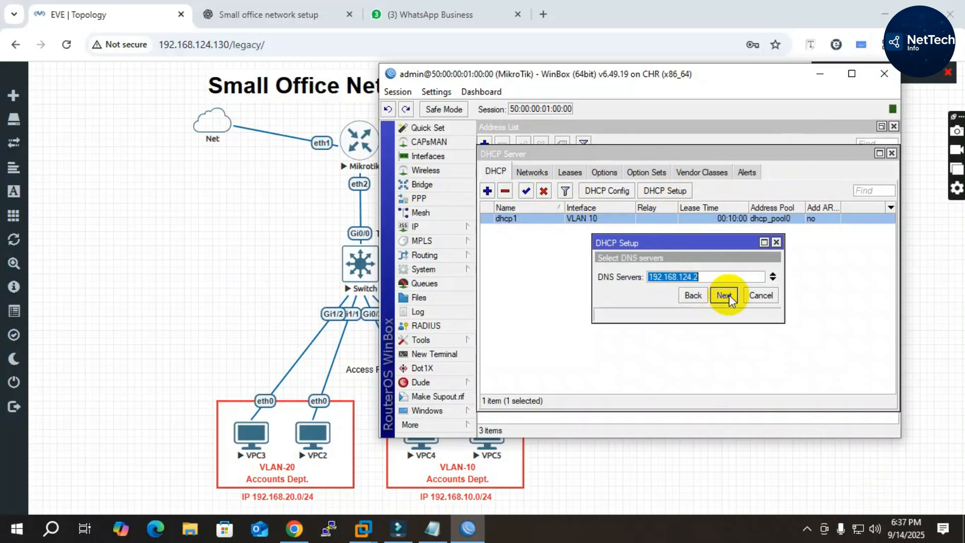
left_click(729, 295)
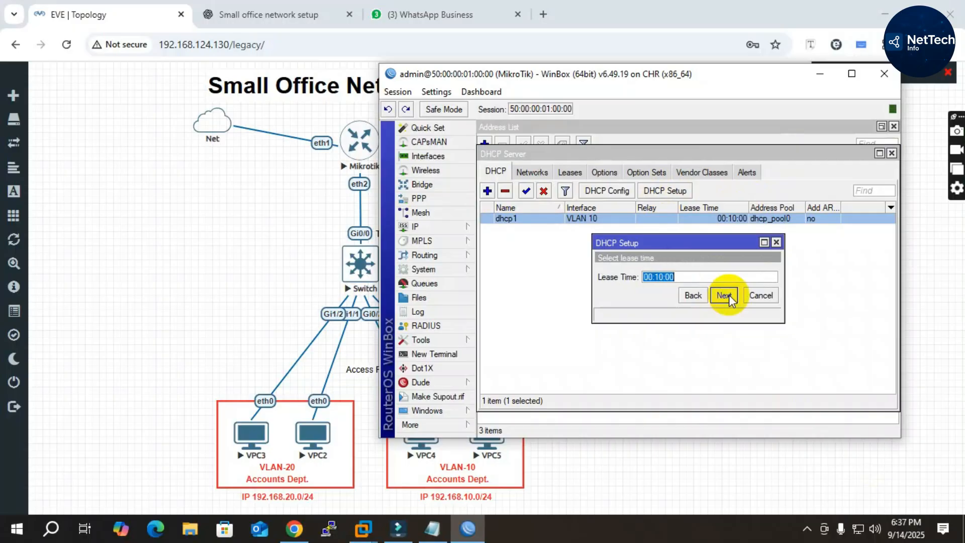
left_click(728, 294)
left_click(697, 275)
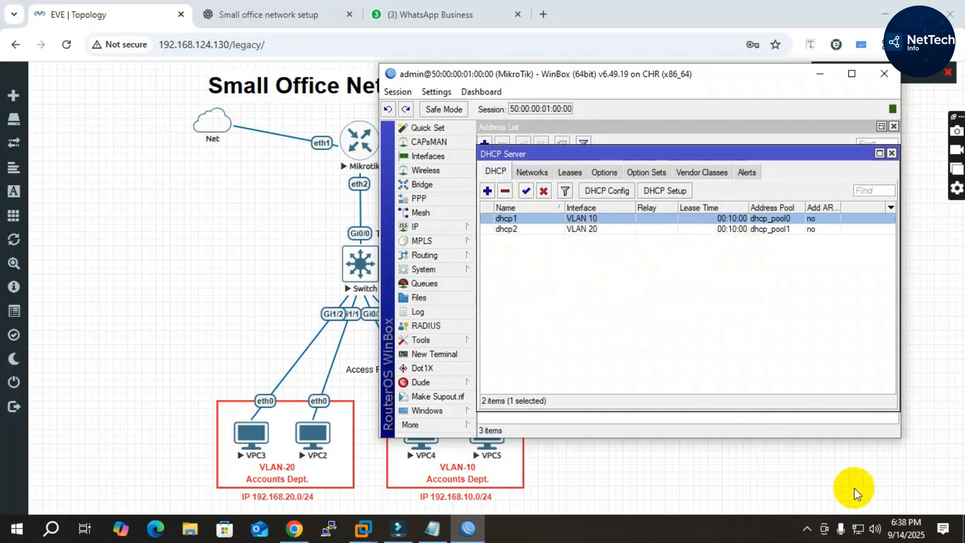
Highlight the Step 6 text "NAT Configuration" in the Notepad step list, view the EVE topology, and return to WinBox
left_click(444, 527)
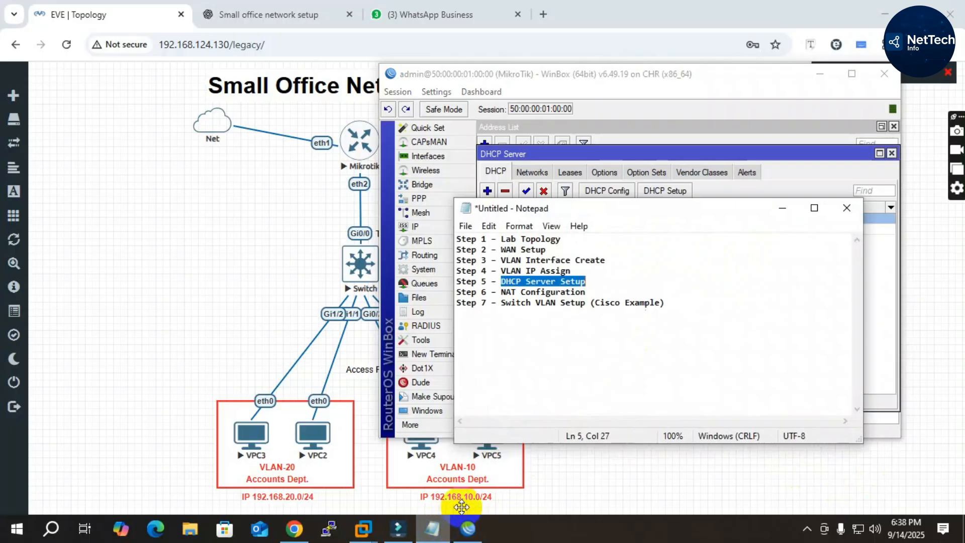
left_click_drag(501, 292, 597, 292)
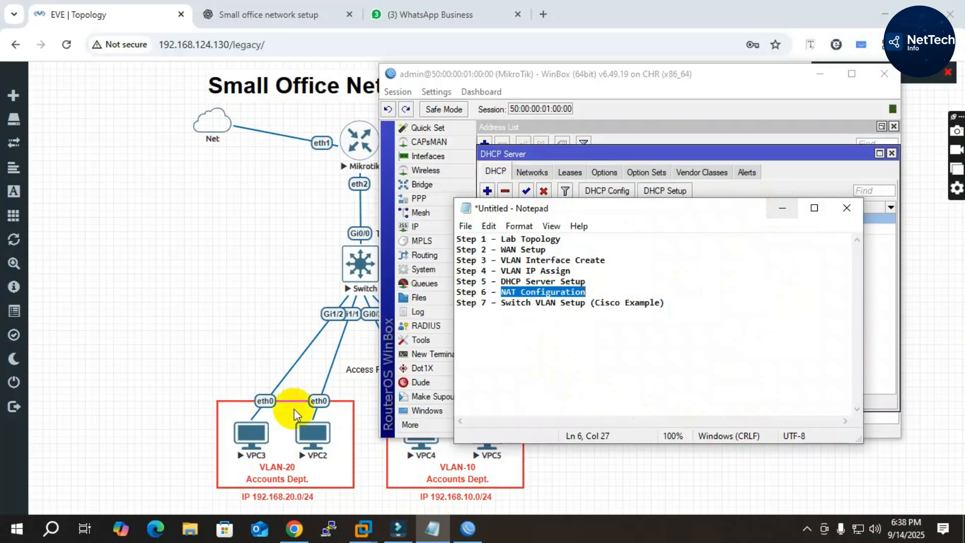
left_click(249, 369)
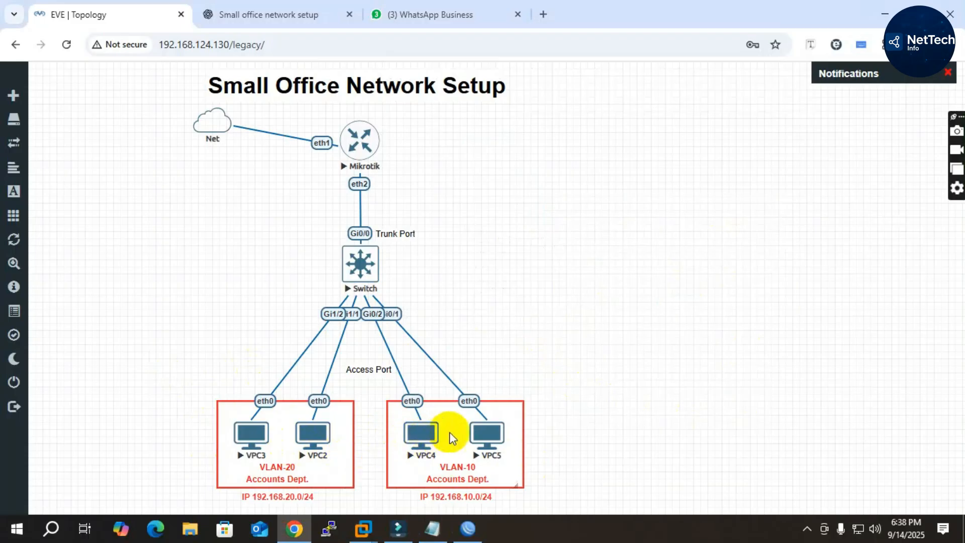
left_click(468, 529)
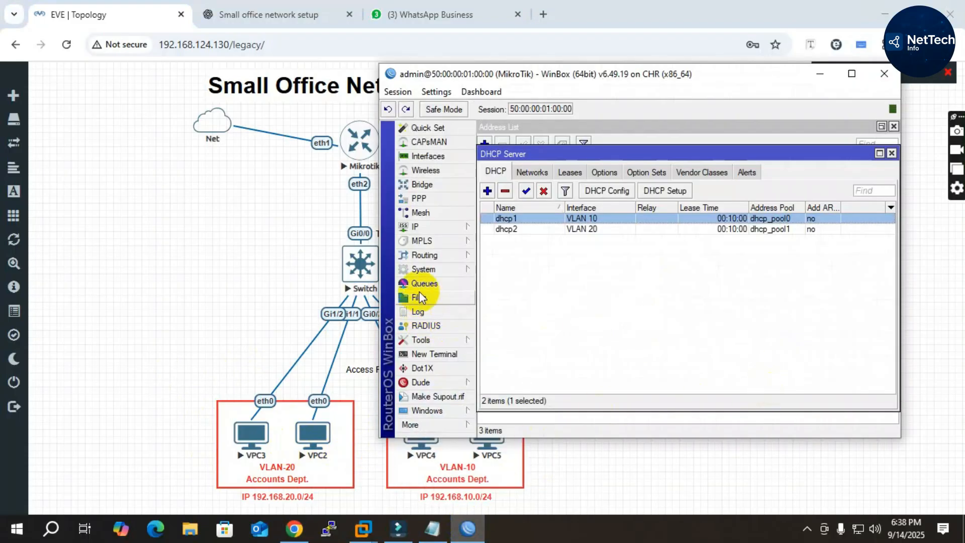
Create a new firewall NAT rule with chain srcnat and out interface ether1-wan
left_click(423, 225)
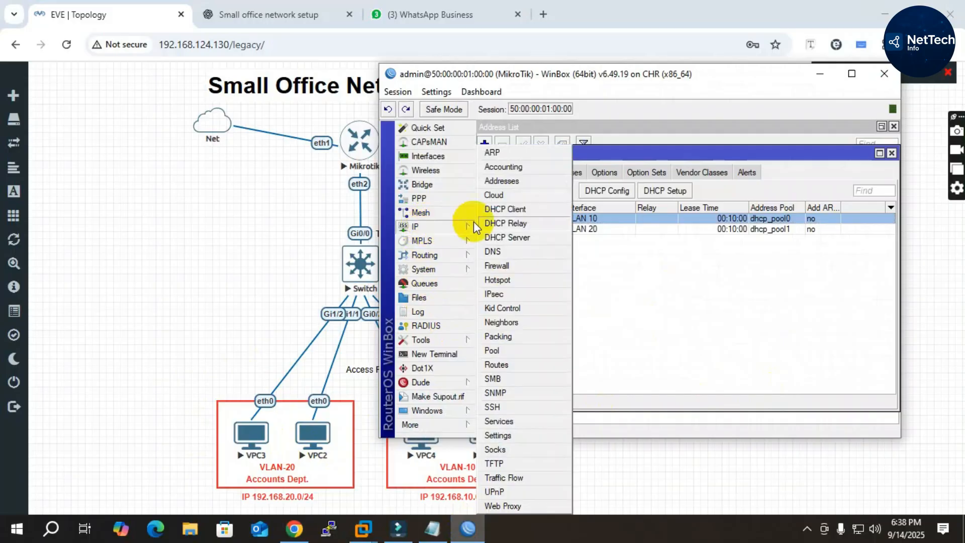
left_click(496, 266)
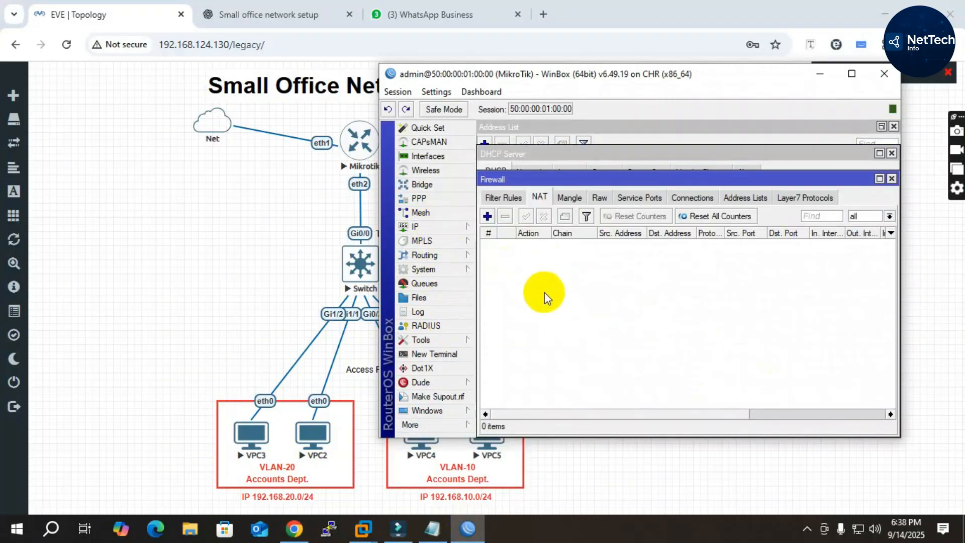
left_click(501, 198)
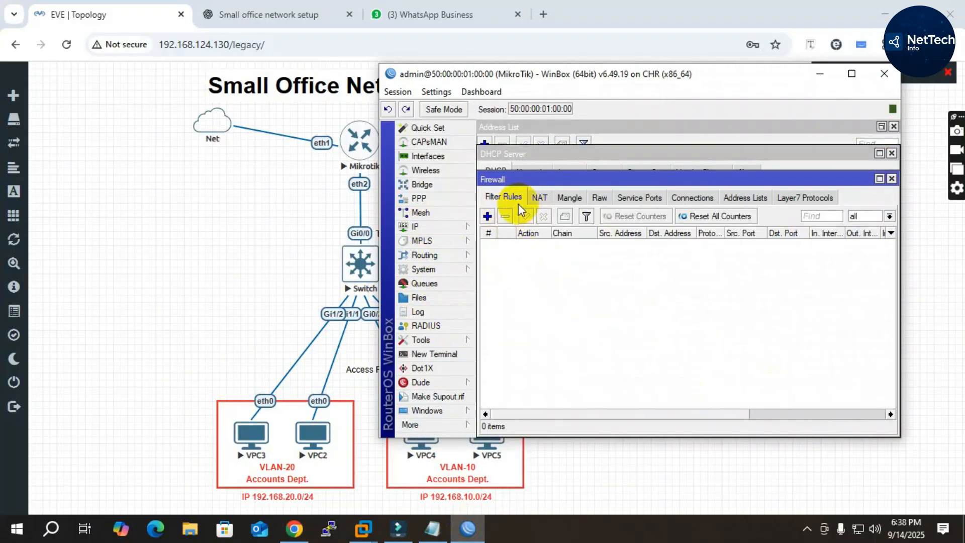
left_click(539, 198)
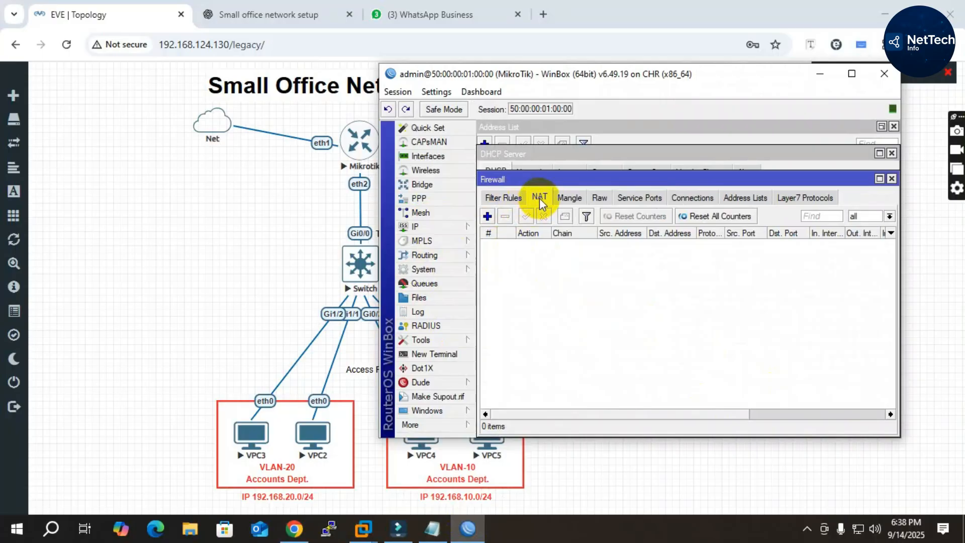
left_click(487, 215)
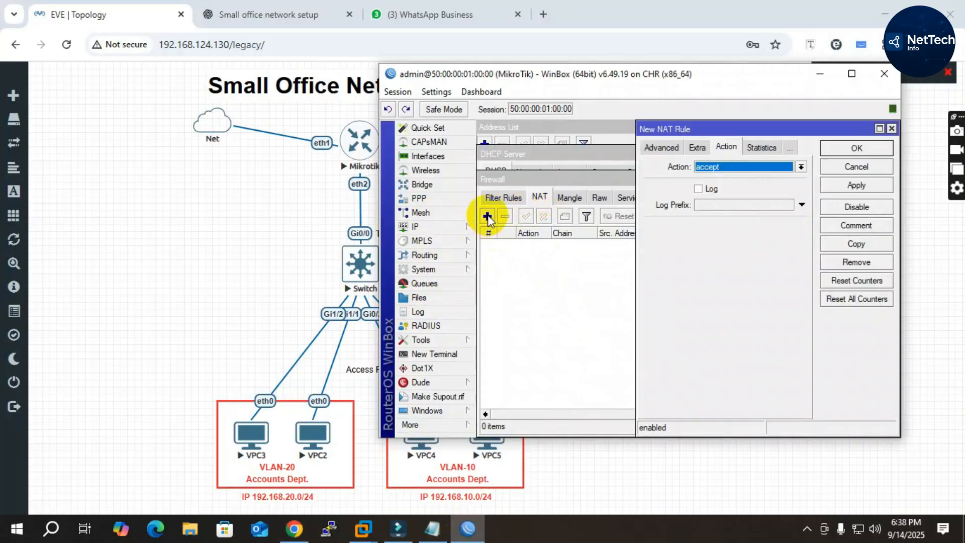
left_click(658, 148)
left_click(652, 148)
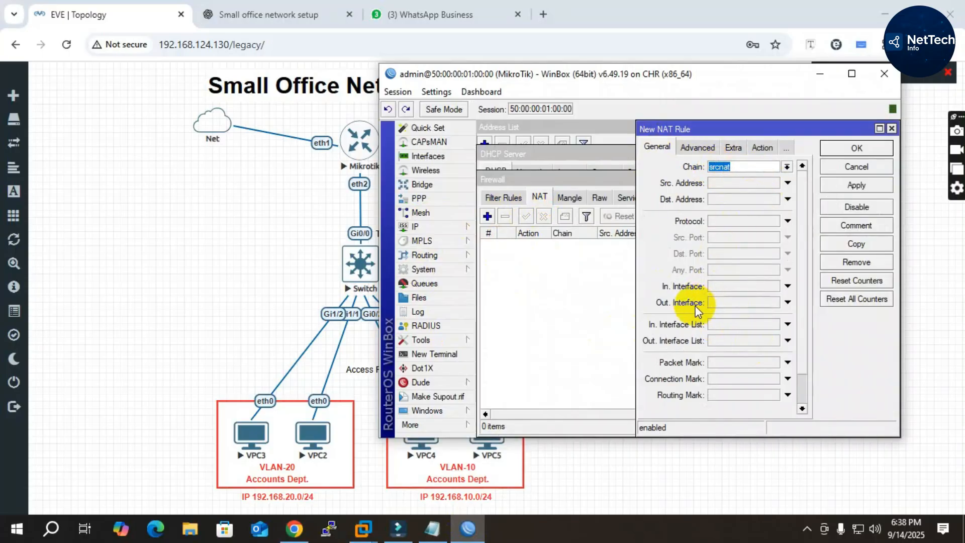
left_click(733, 304)
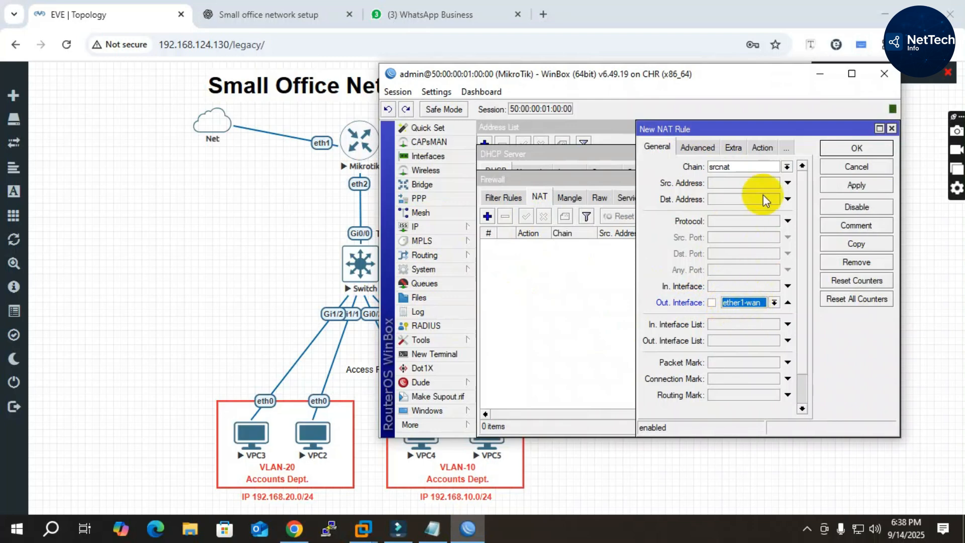
Set the NAT rule's action to masquerade and save the rule
left_click(755, 146)
left_click(754, 170)
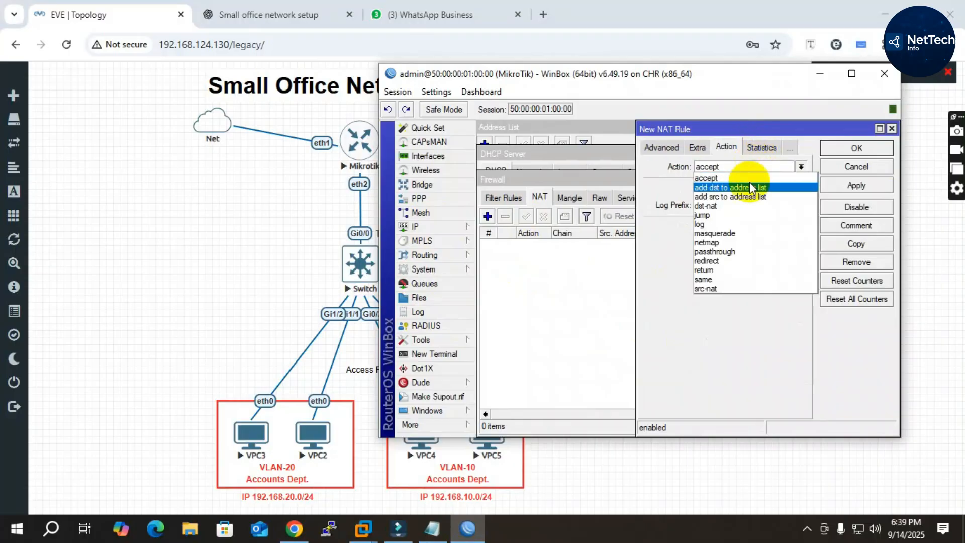
left_click(725, 233)
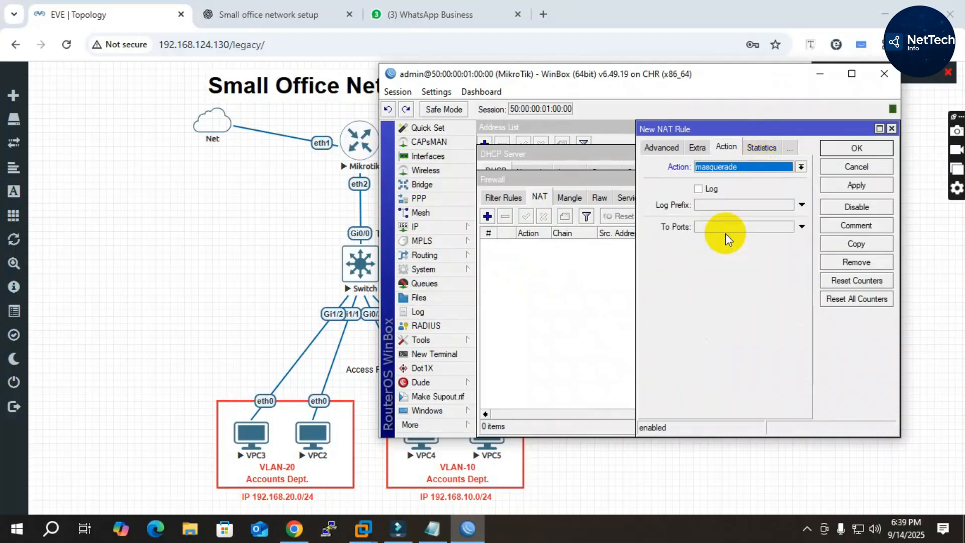
left_click(837, 184)
left_click(855, 148)
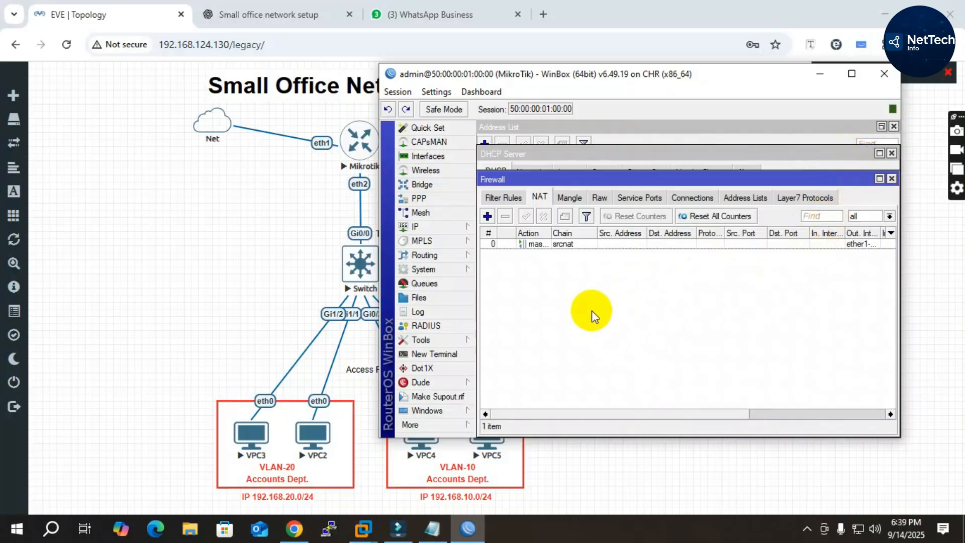
Close the Firewall, DHCP Server and Address List windows in WinBox
left_click(890, 178)
left_click(890, 153)
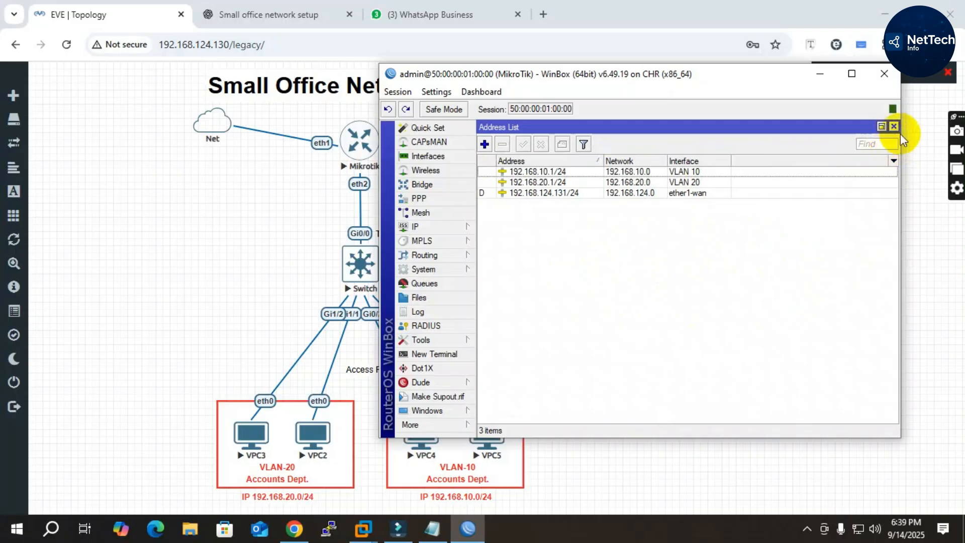
left_click(894, 126)
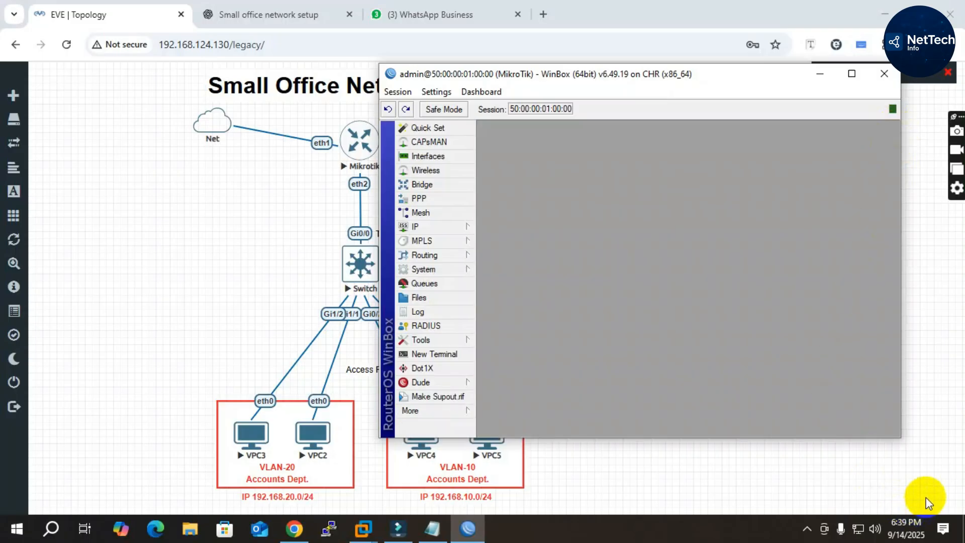
Highlight the Step 7 text "Switch VLAN Setup (Cisco Example)" in the Notepad step list and return to the EVE topology
left_click(447, 535)
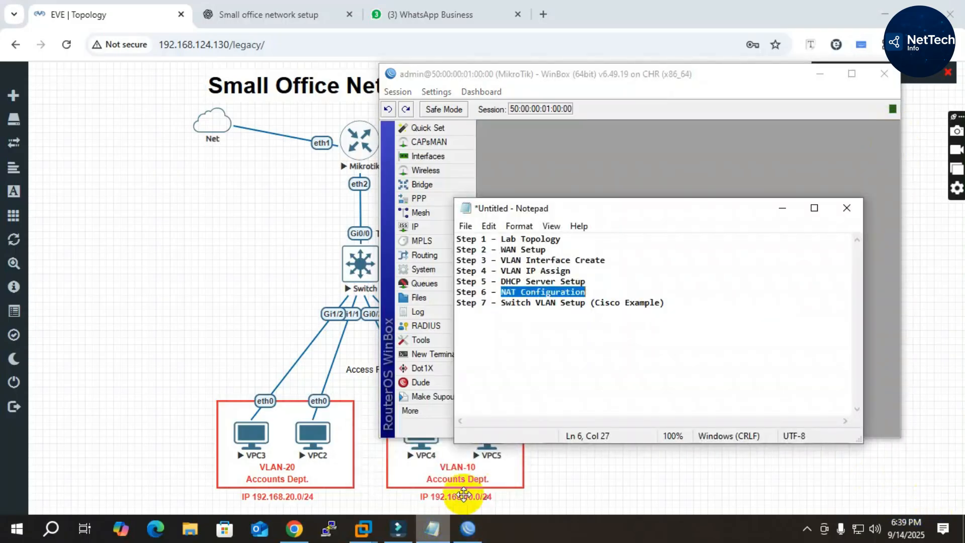
left_click(578, 335)
left_click_drag(501, 304, 679, 301)
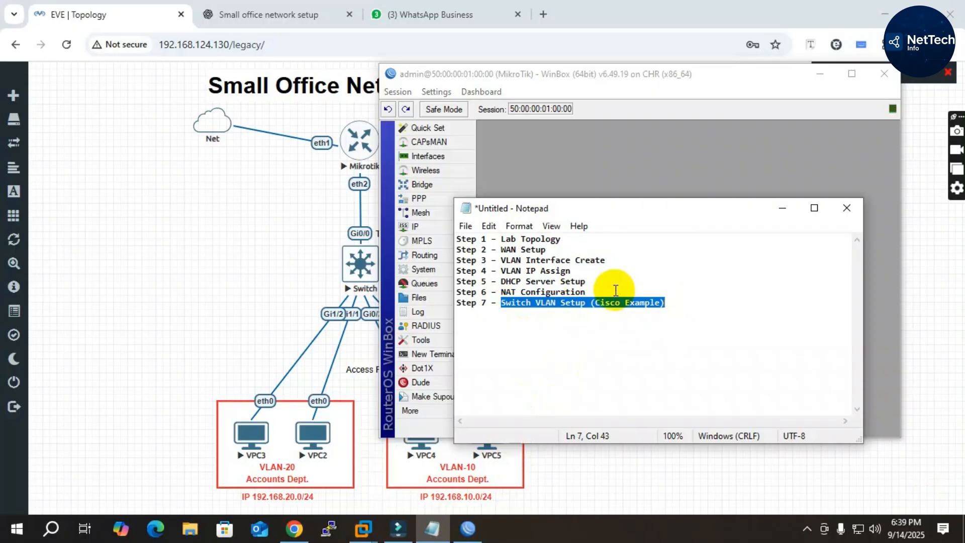
left_click(565, 324)
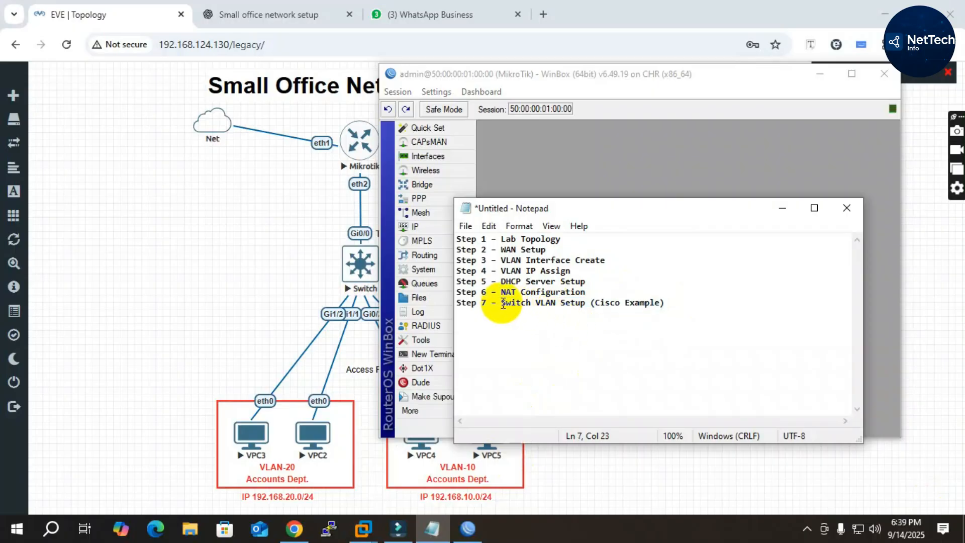
left_click_drag(502, 303, 671, 301)
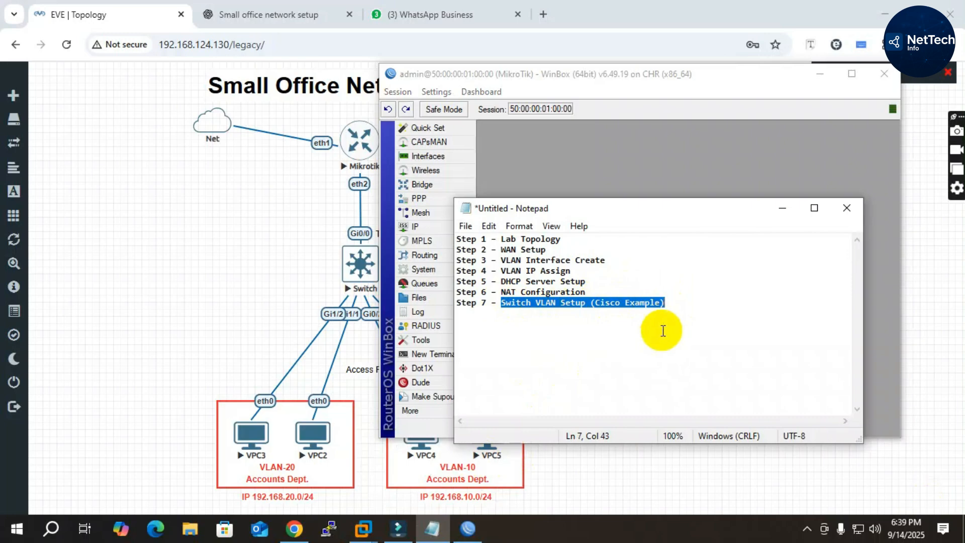
left_click(288, 261)
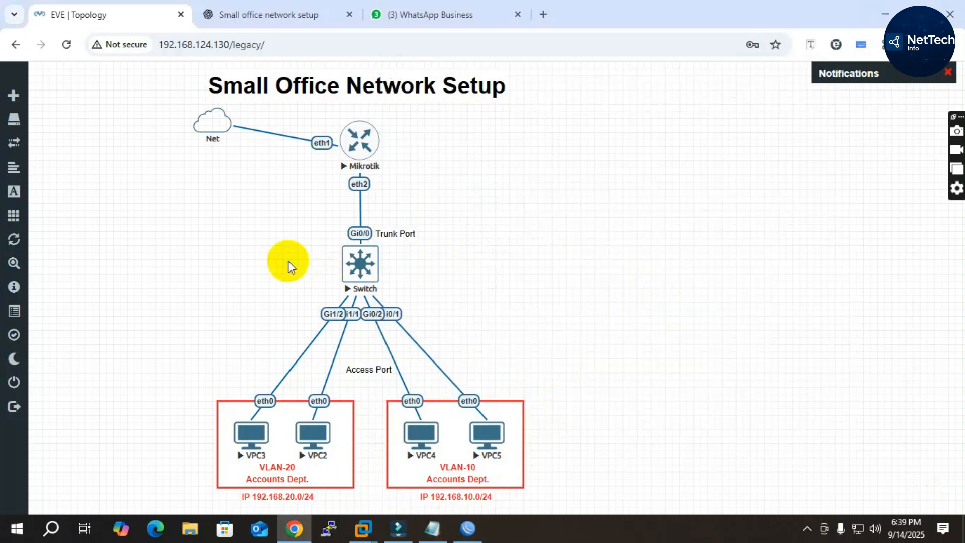
Open the Switch node's console in the SSH/Telnet client and bring up its command prompt
left_click(369, 263)
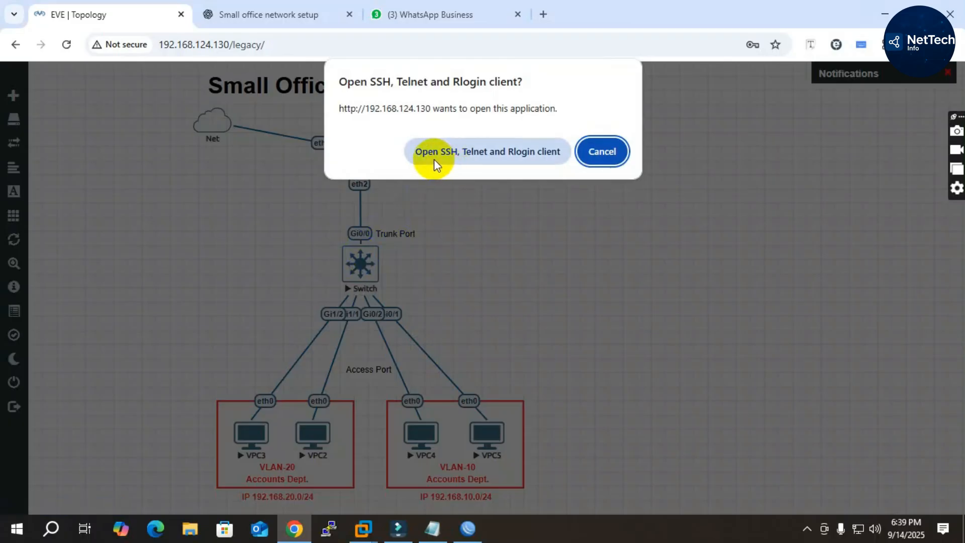
left_click(469, 153)
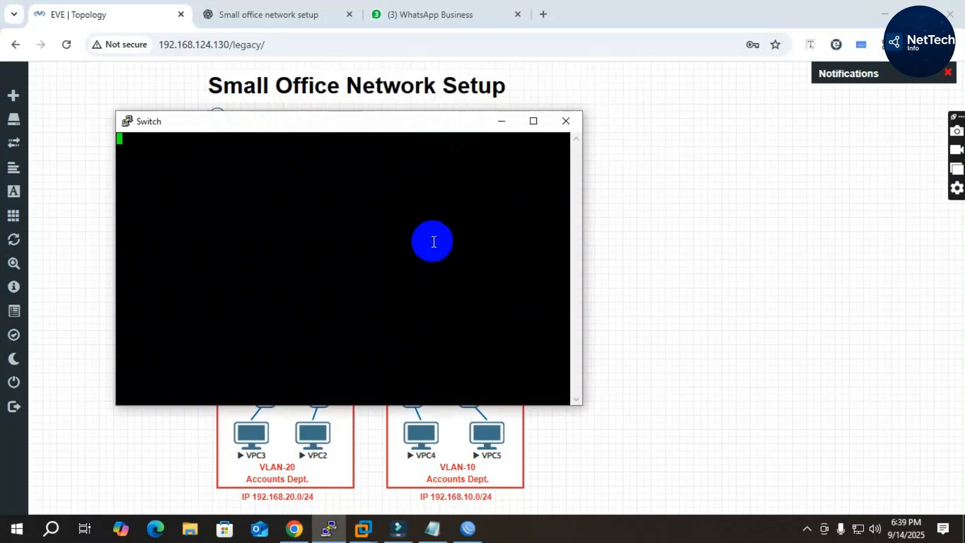
key("Return")
key("Return")
key("Return")
key("Return")
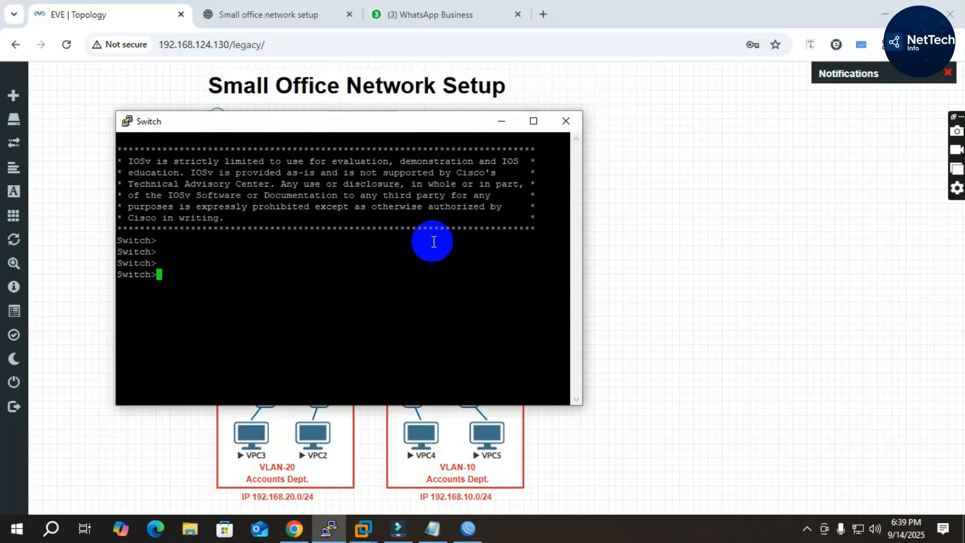
Enter the switch's global configuration mode with en and conf t, and move the console window clear of the topology diagram
type("en")
key("Return")
type("con")
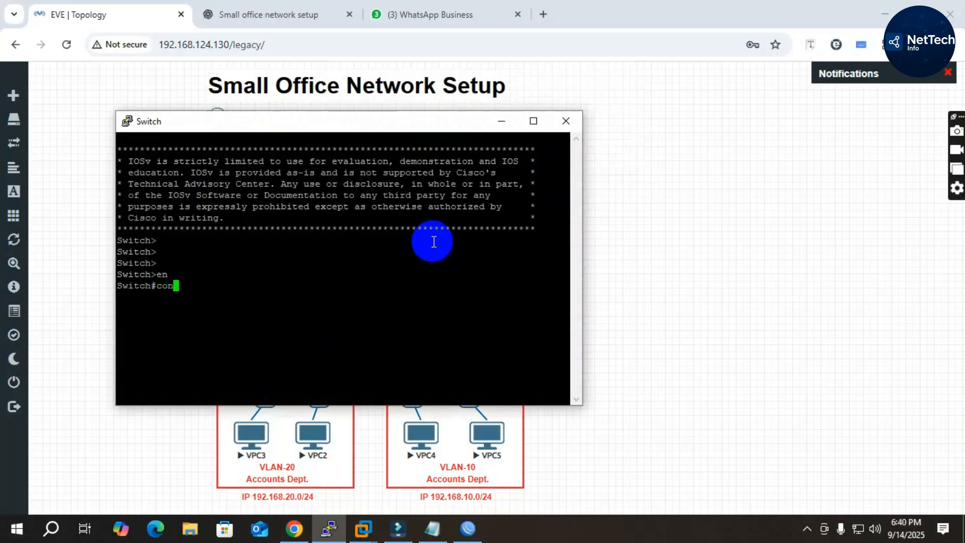
type("f t")
key("Return")
key("Return")
key("Return")
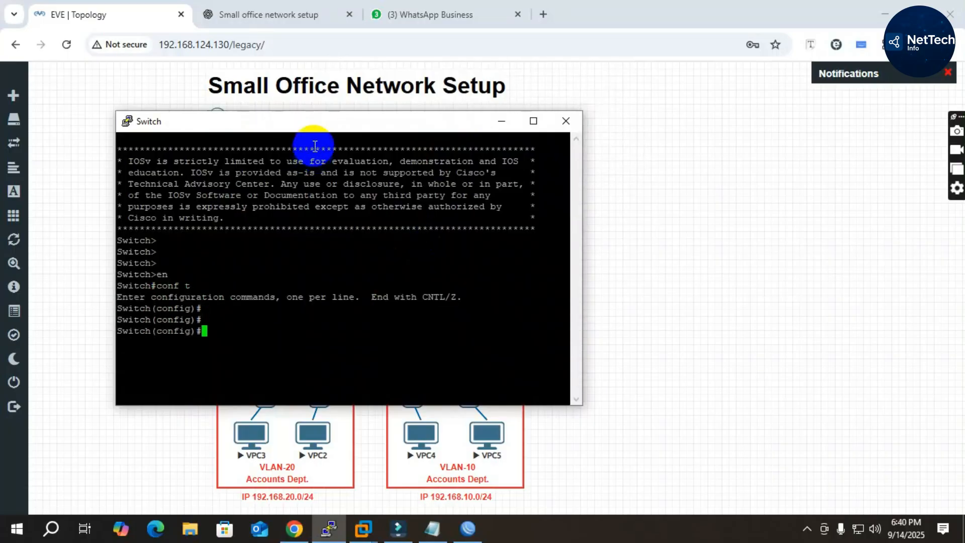
left_click_drag(309, 126, 738, 136)
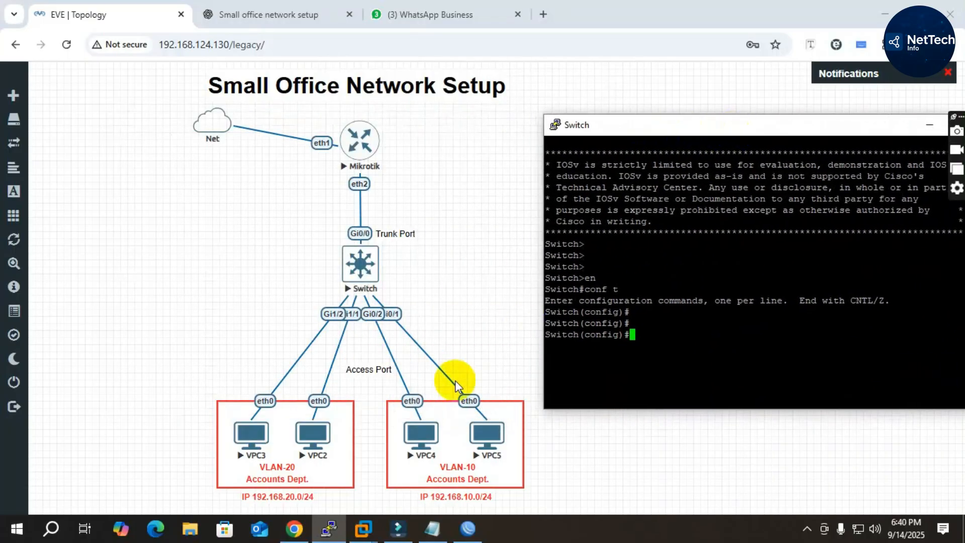